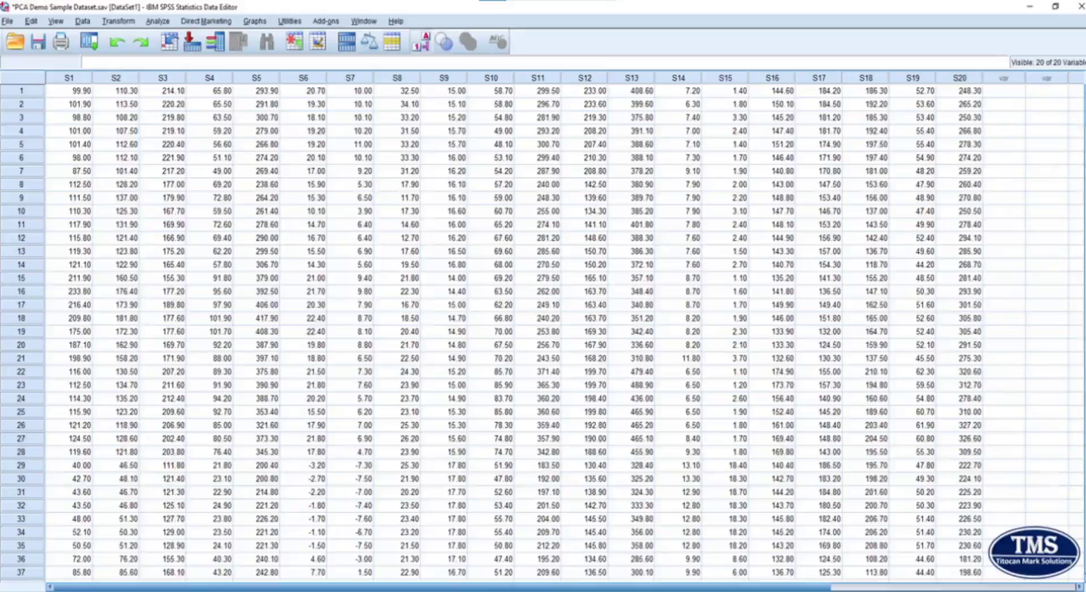
Save the PCA Demo Sample Dataset file.
key(ctrl+a)
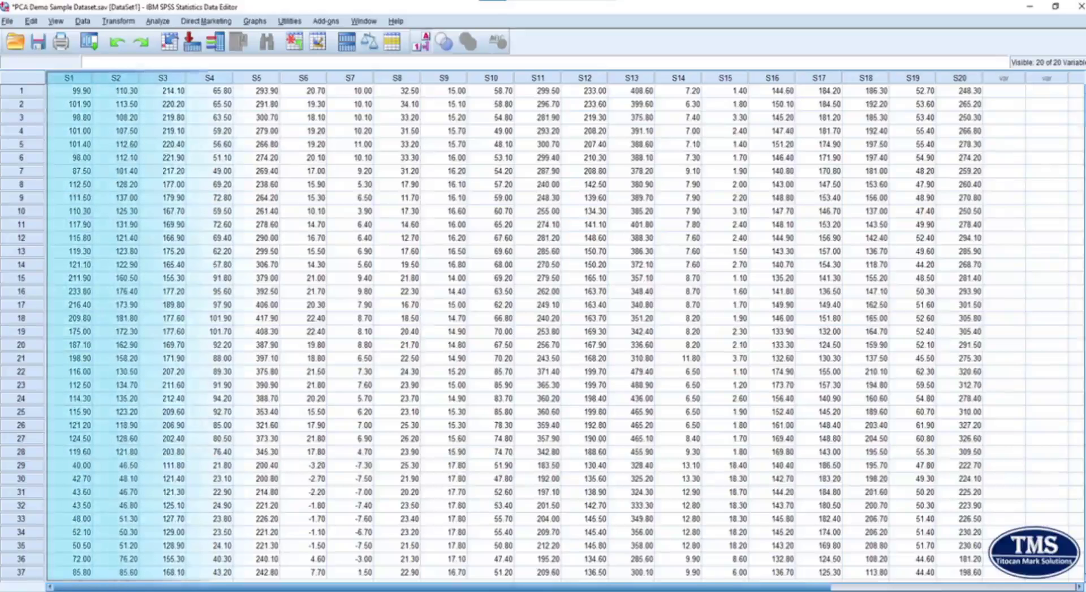
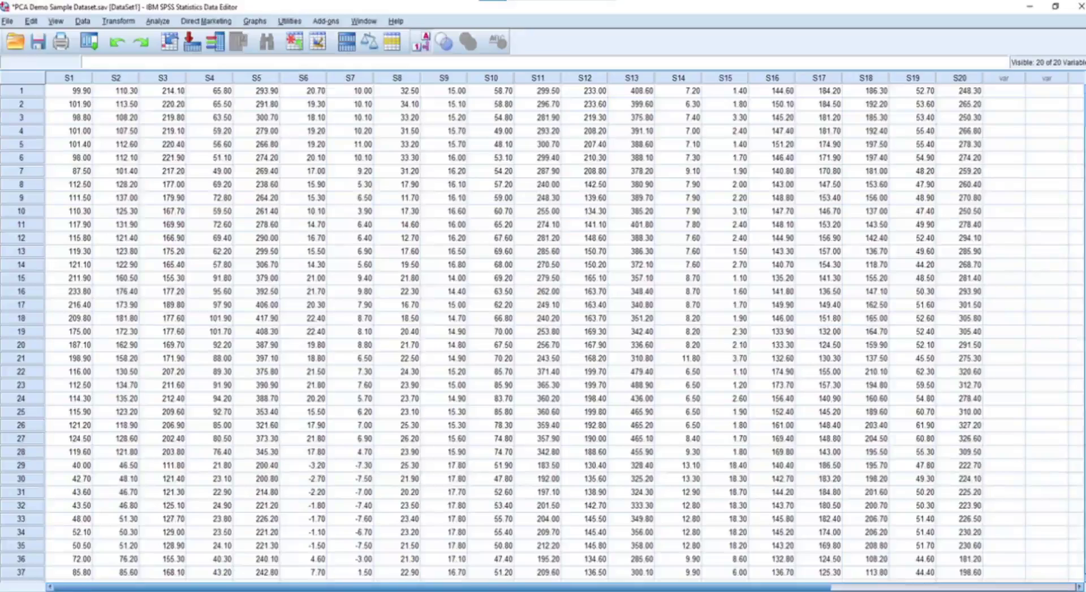
key(ctrl+s)
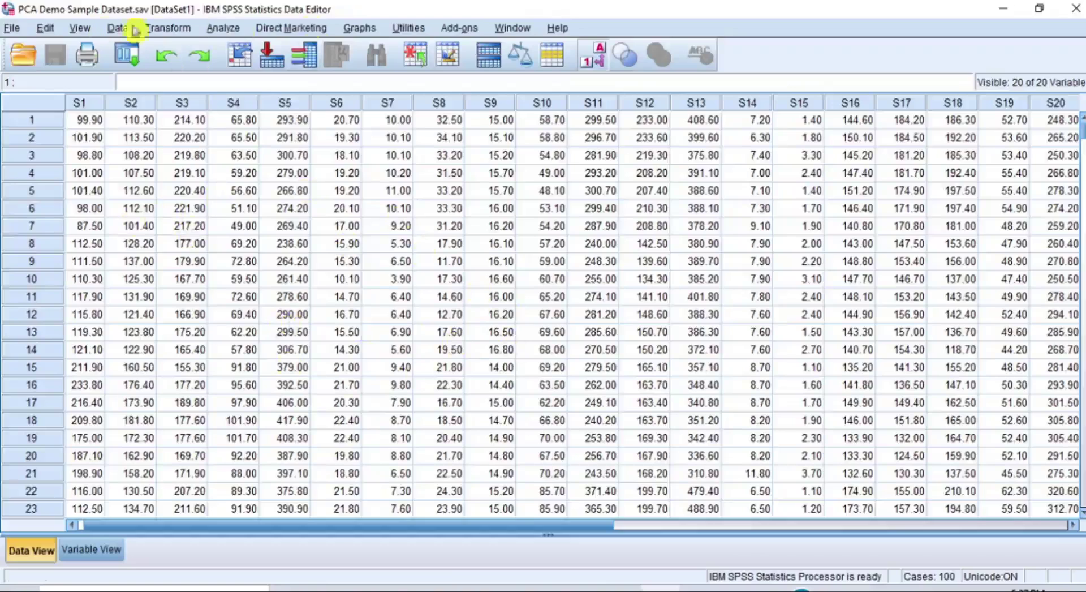
Start a Factor dimension reduction analysis and add all variables from Sample 1 to Sample 20 as analysis variables.
click(223, 29)
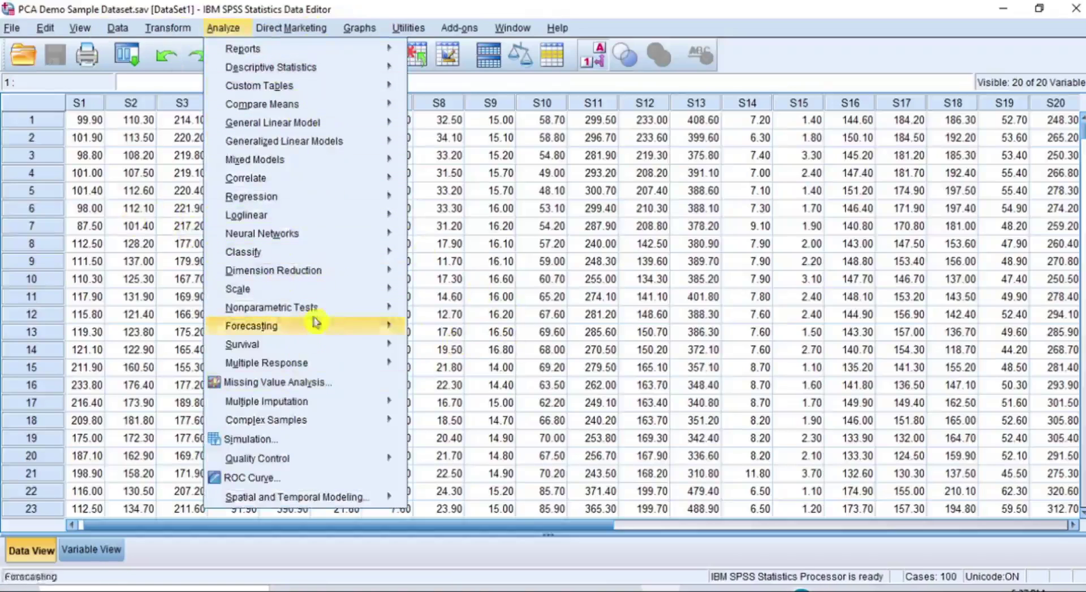
mouse_move(313, 273)
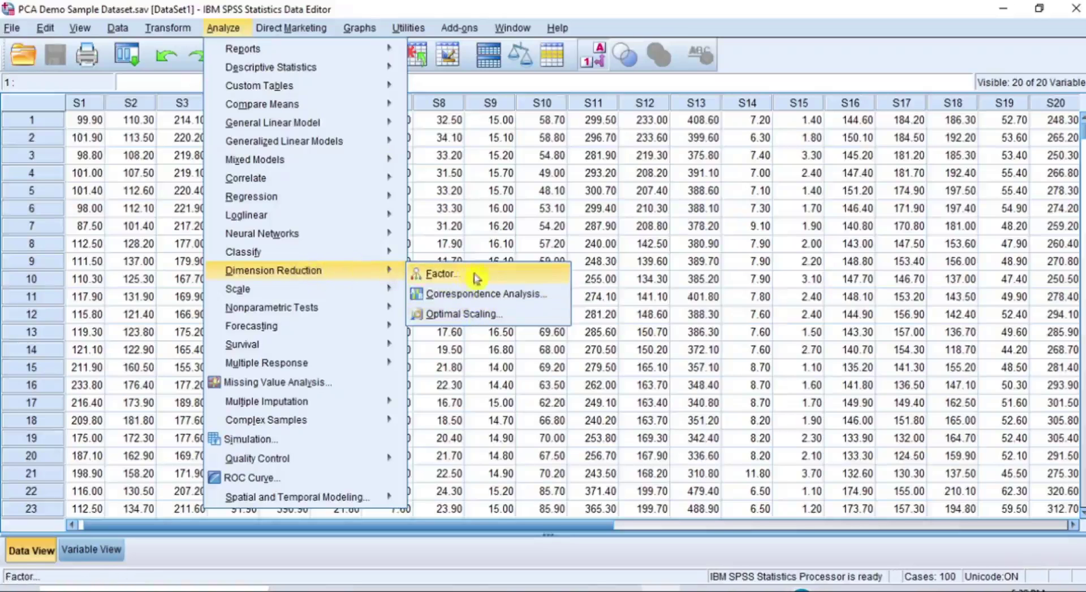
click(447, 273)
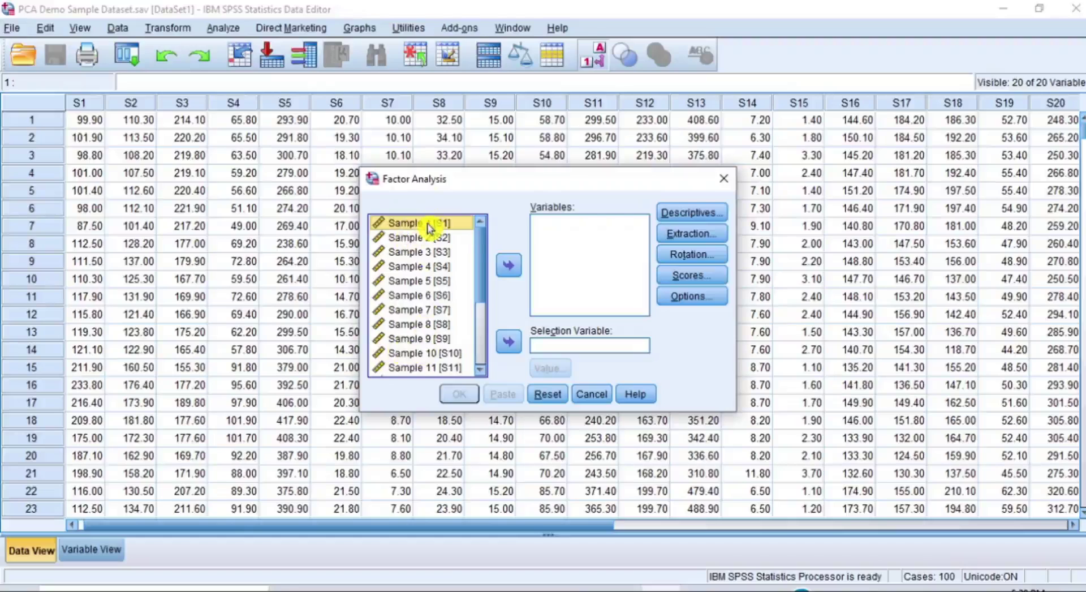
drag(484, 258, 483, 340)
shift+click(428, 375)
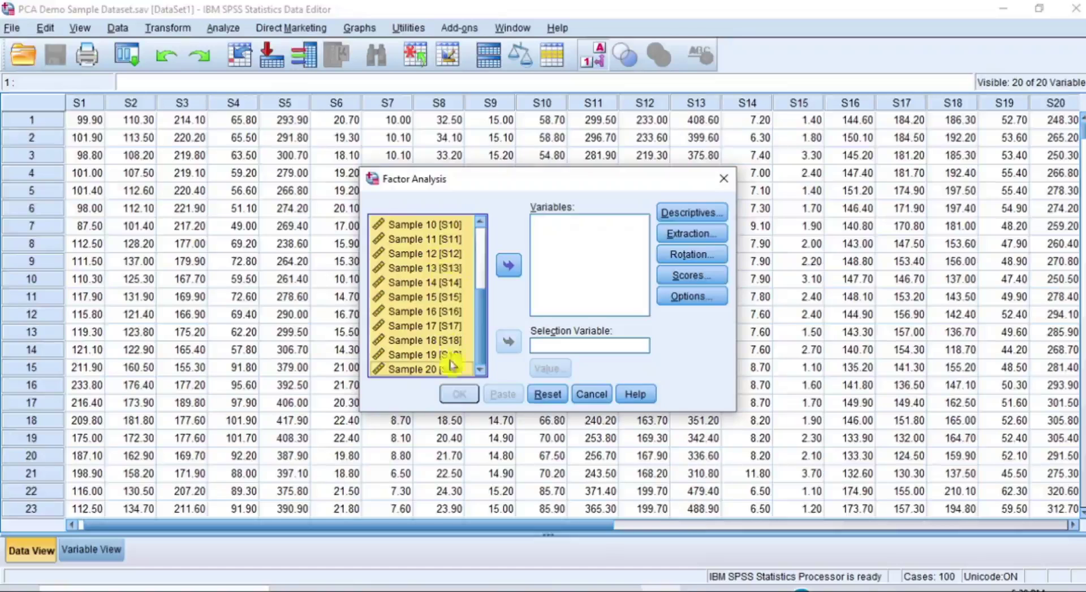
drag(474, 357, 487, 267)
click(479, 340)
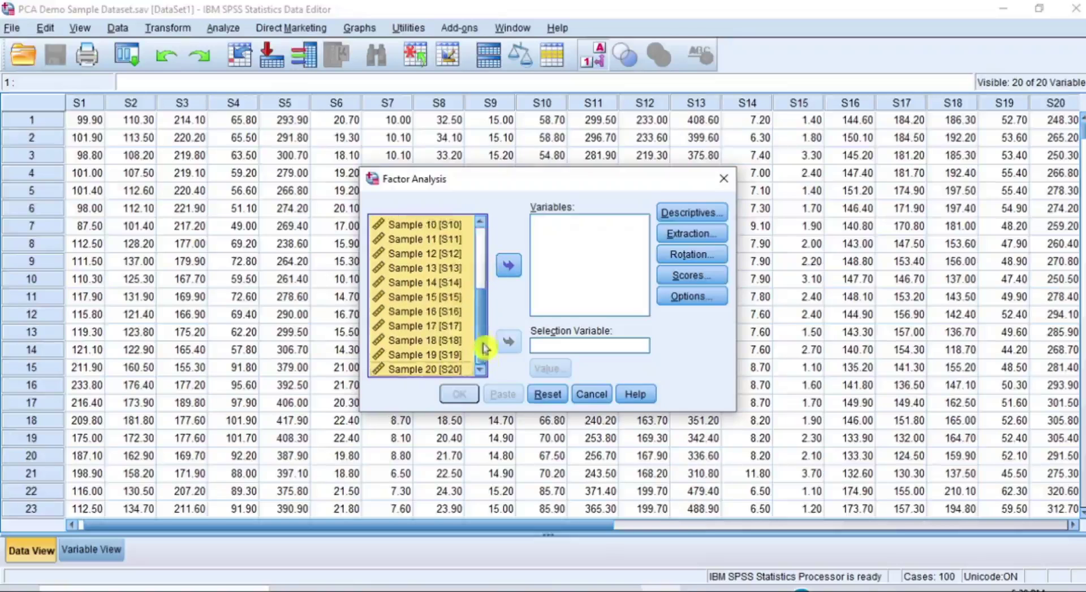
click(510, 266)
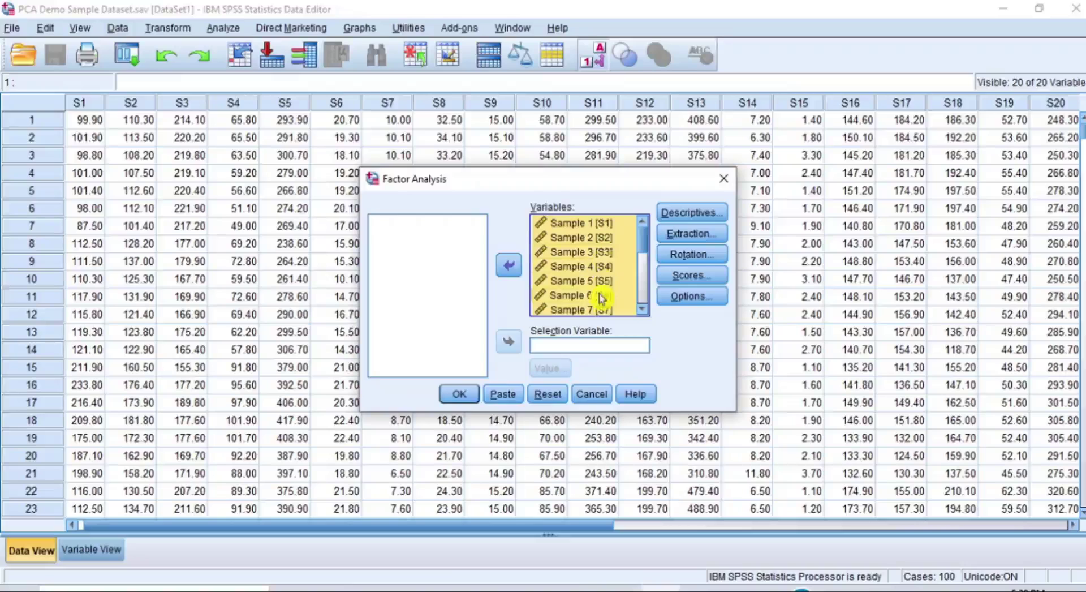
Include univariate descriptives, correlation coefficients, and KMO and Bartlett's test of sphericity in the factor analysis descriptives.
click(707, 220)
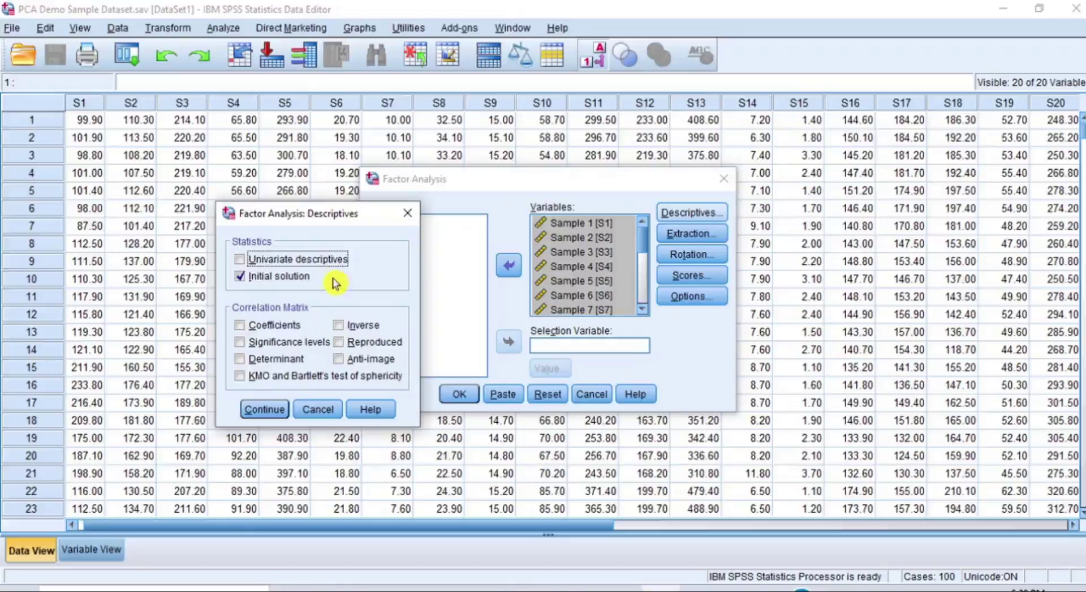
click(242, 260)
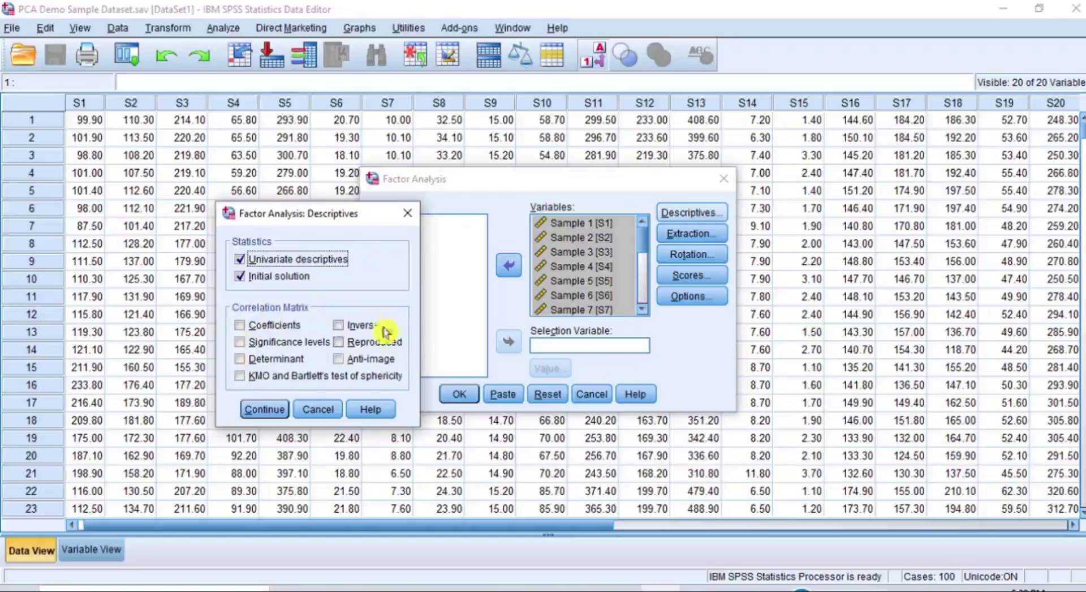
click(262, 327)
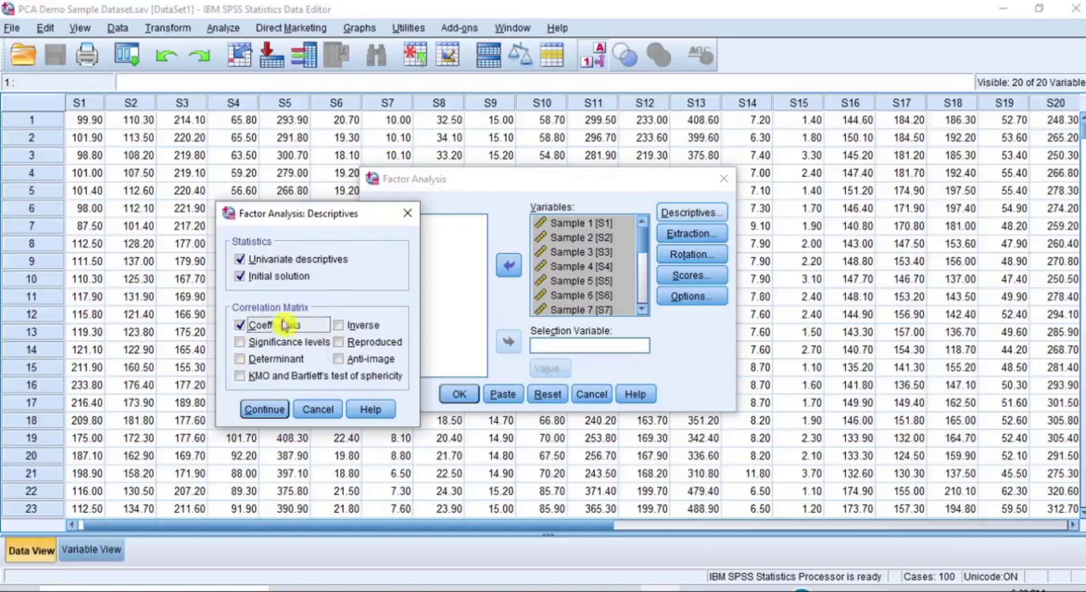
click(259, 377)
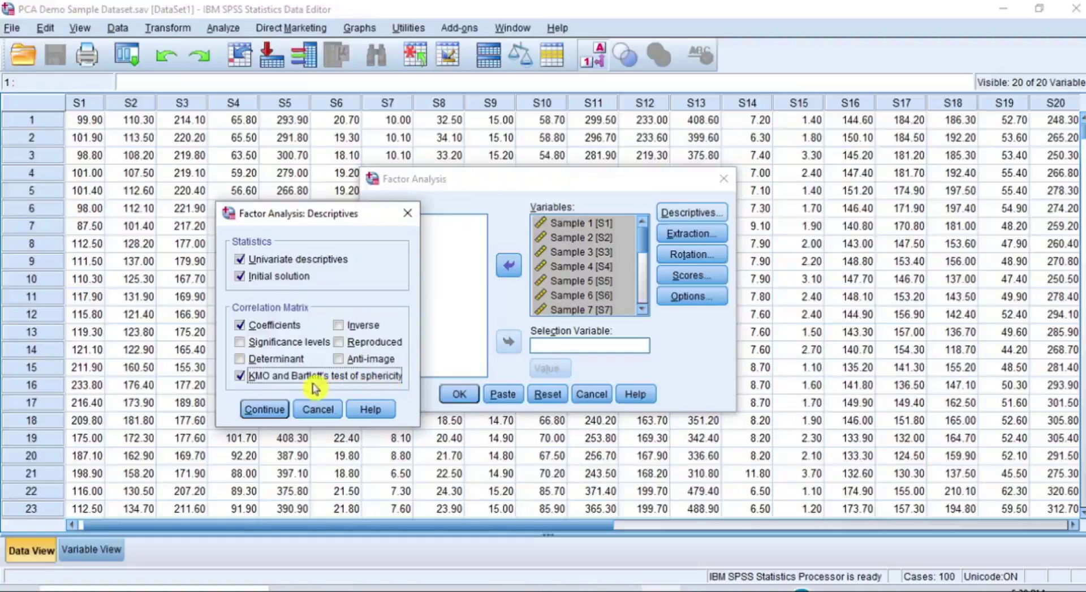
click(269, 411)
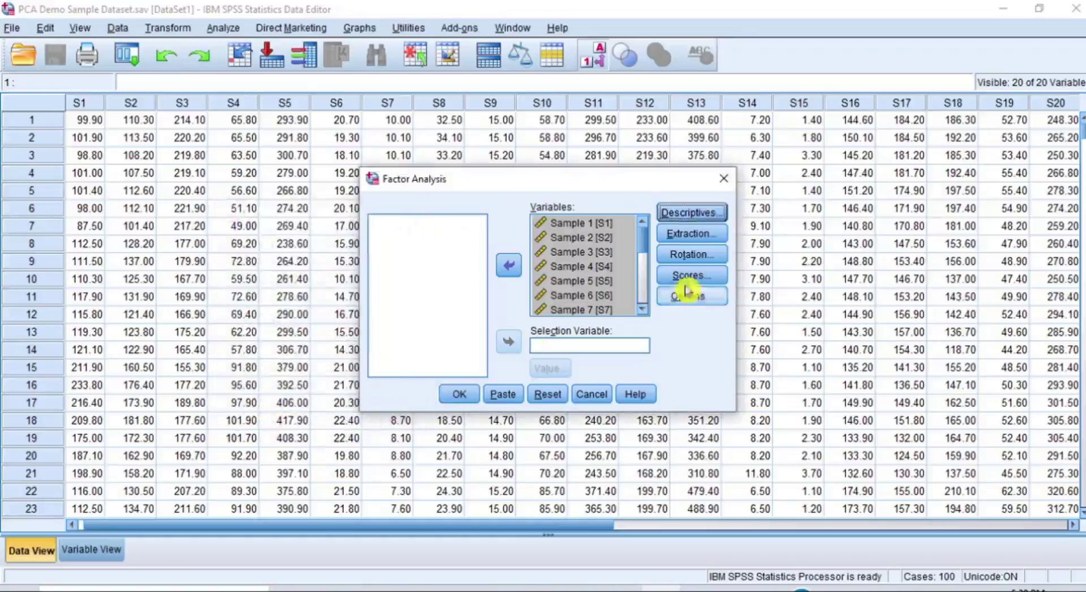
Choose Principal components as the extraction method and include the scree plot in the display.
click(710, 235)
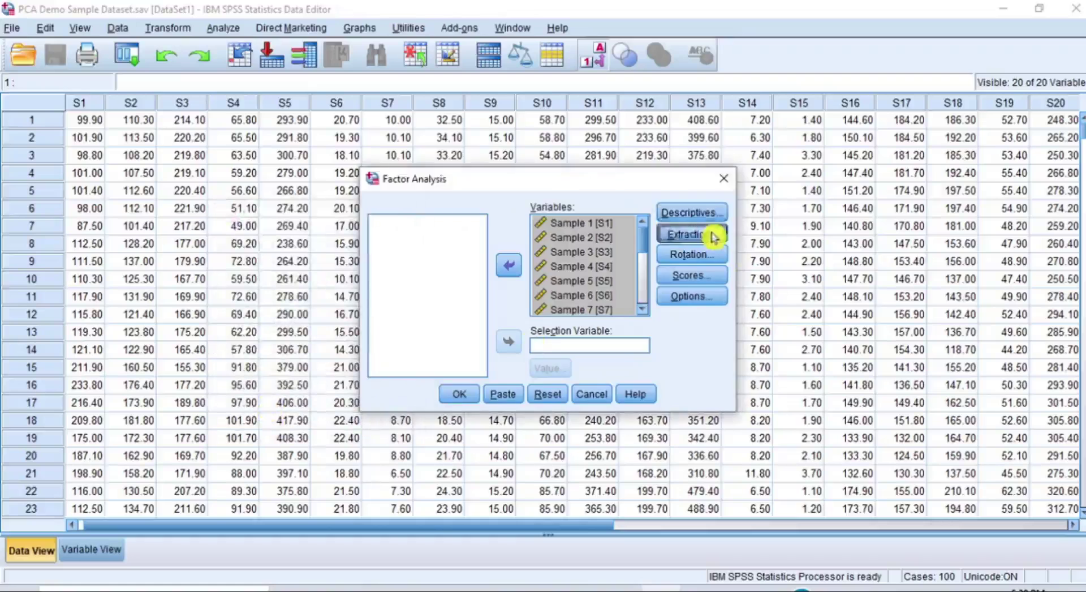
drag(607, 160, 344, 187)
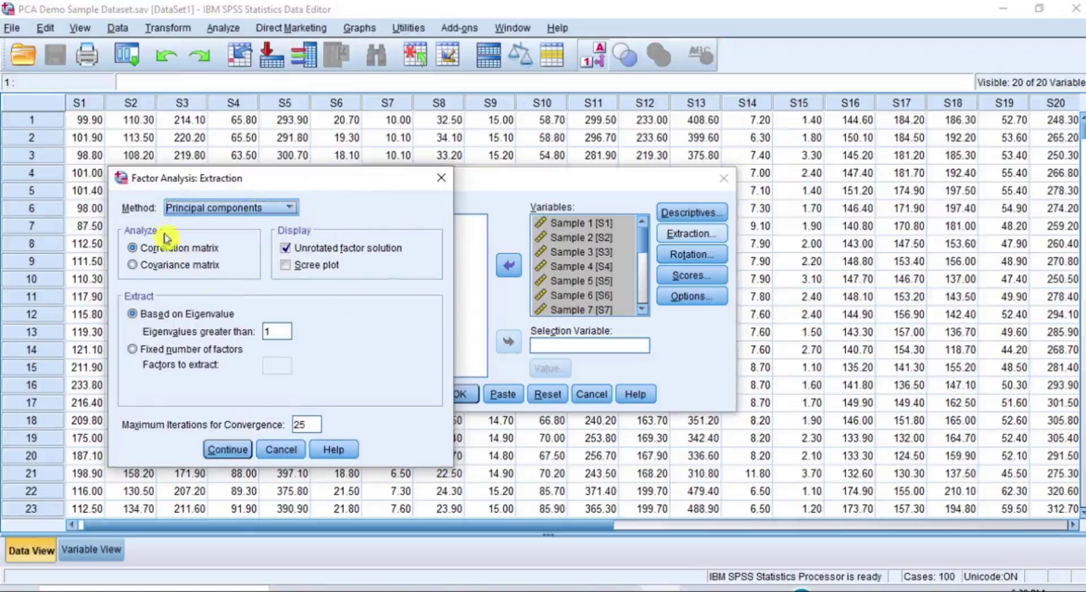
click(293, 209)
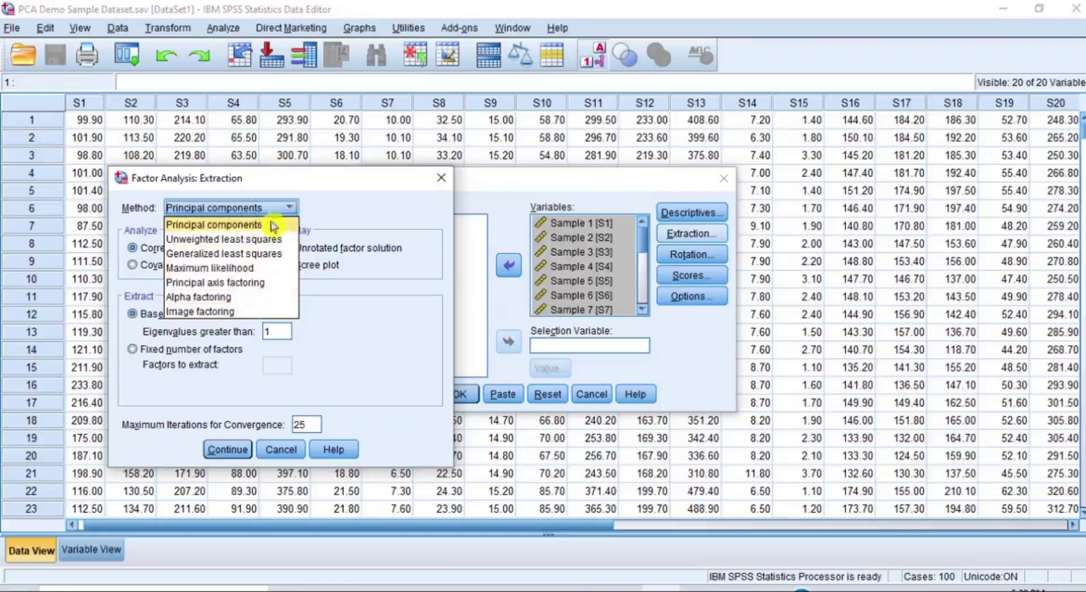
click(252, 225)
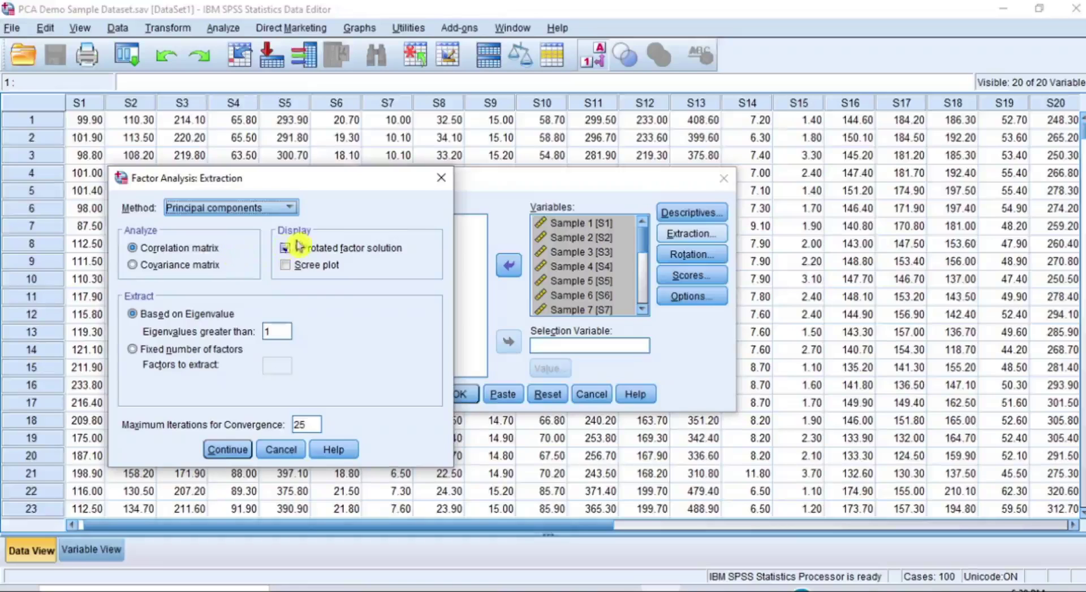
click(306, 276)
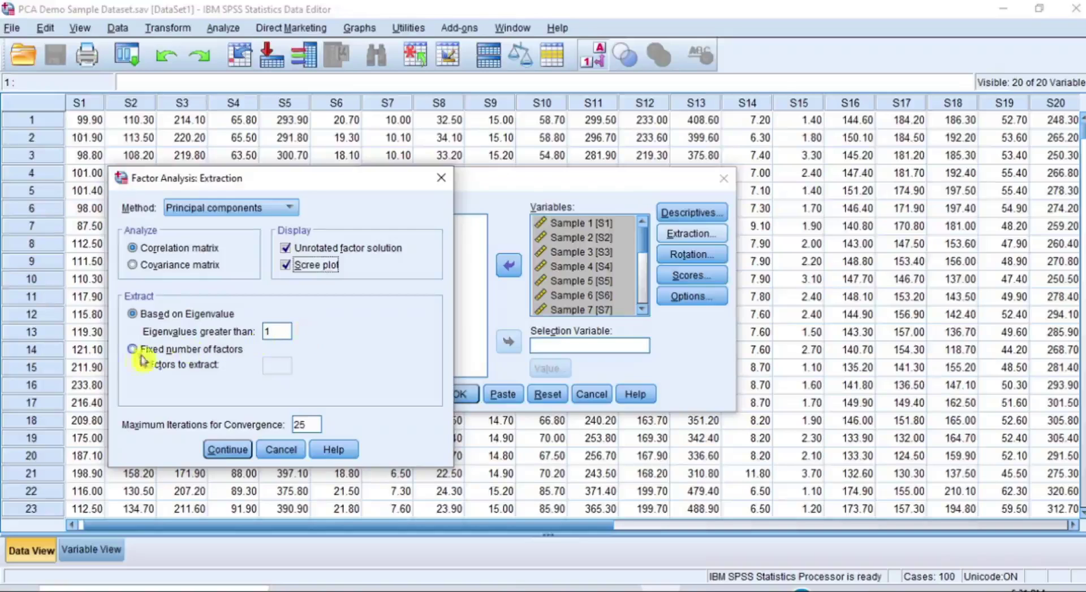
Base the extraction on eigenvalues greater than 1, with a maximum of 25 iterations for convergence, and accept the extraction settings.
click(165, 357)
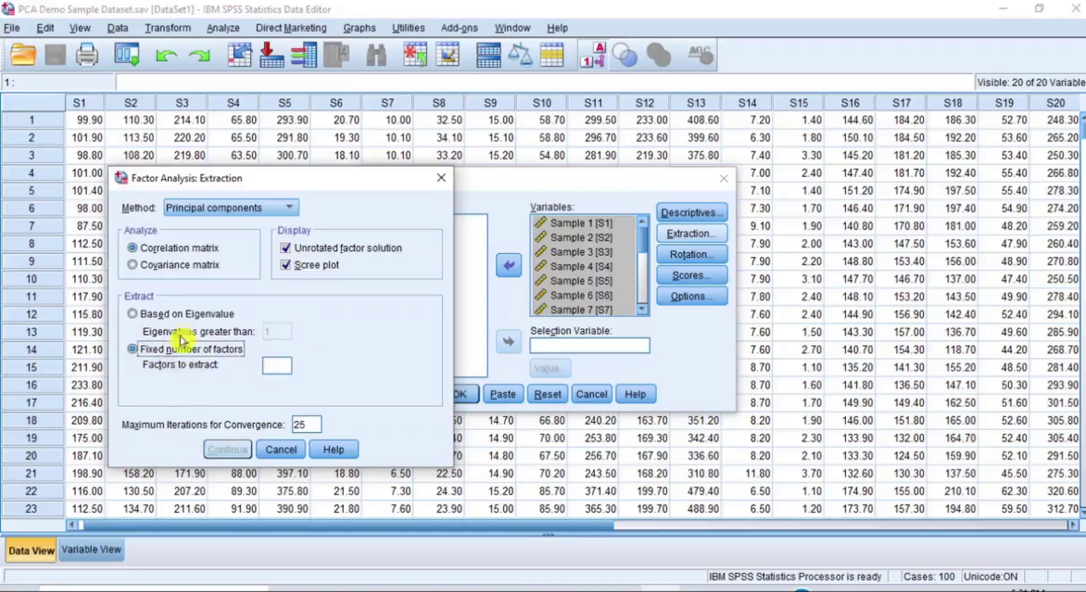
click(159, 316)
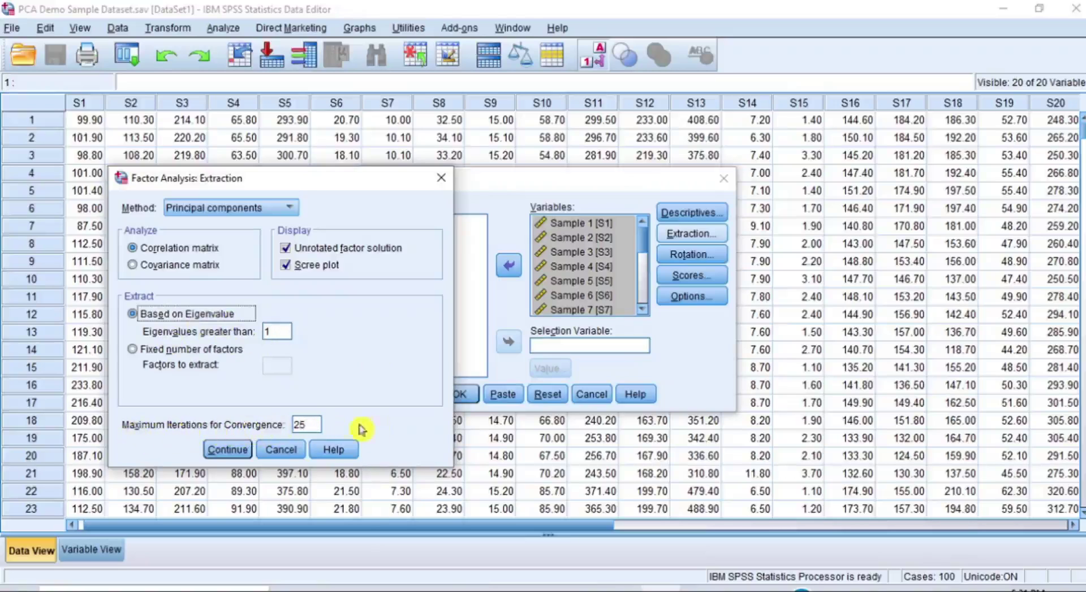
double_click(315, 425)
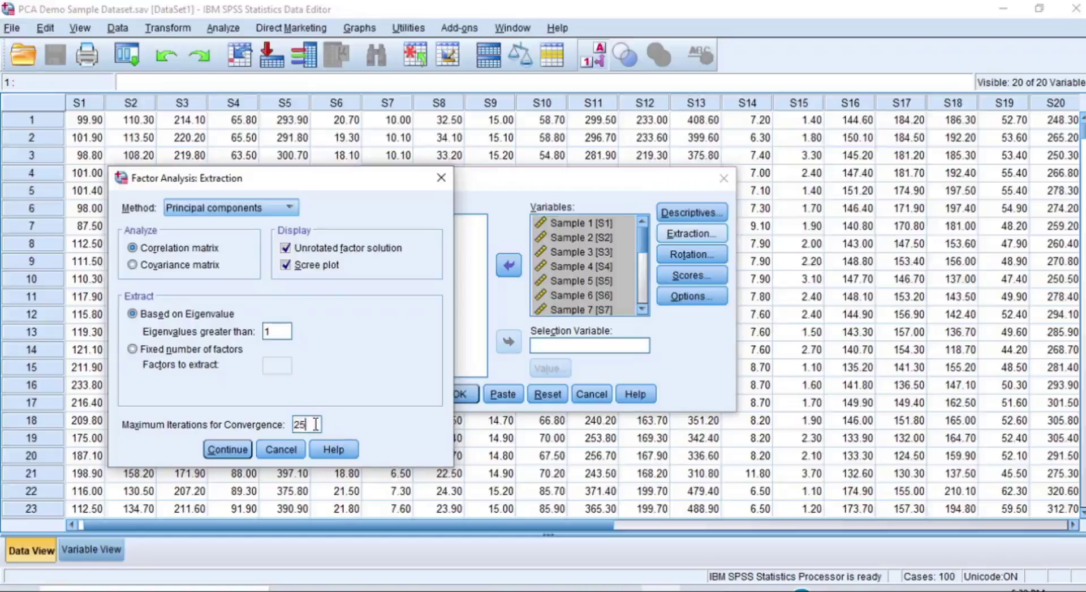
drag(288, 425, 311, 423)
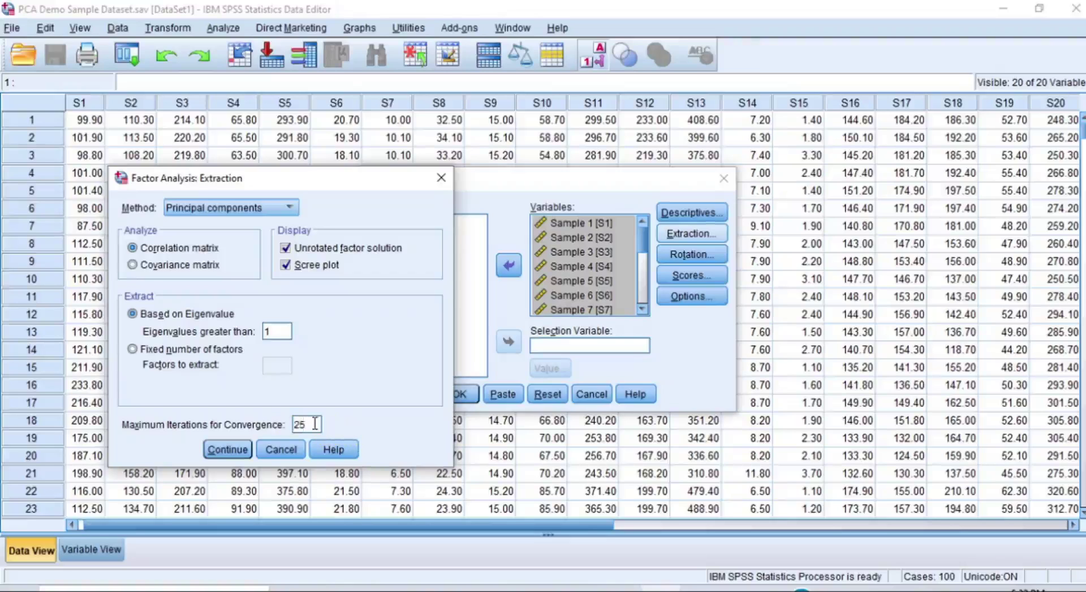
click(292, 427)
click(311, 425)
click(298, 426)
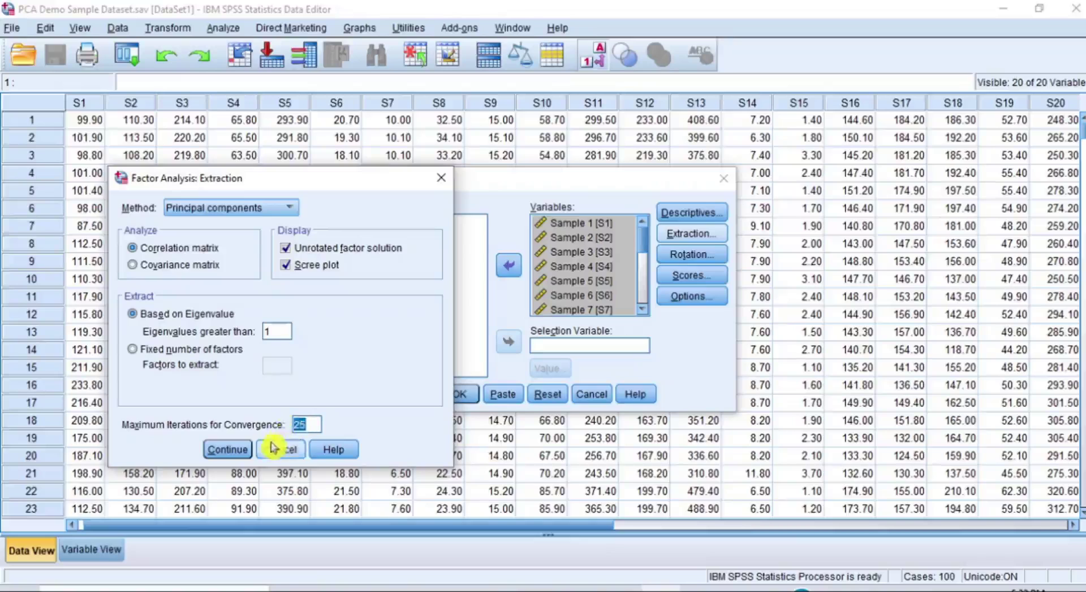
click(228, 449)
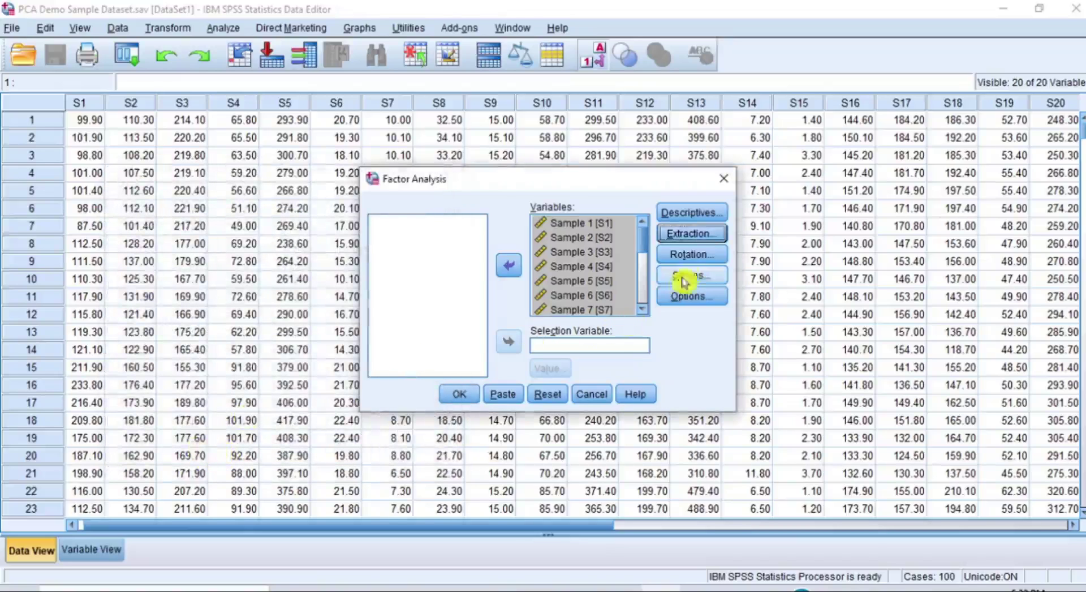
Set the factor rotation method to Varimax with the rotated solution displayed and no loading plots.
click(708, 255)
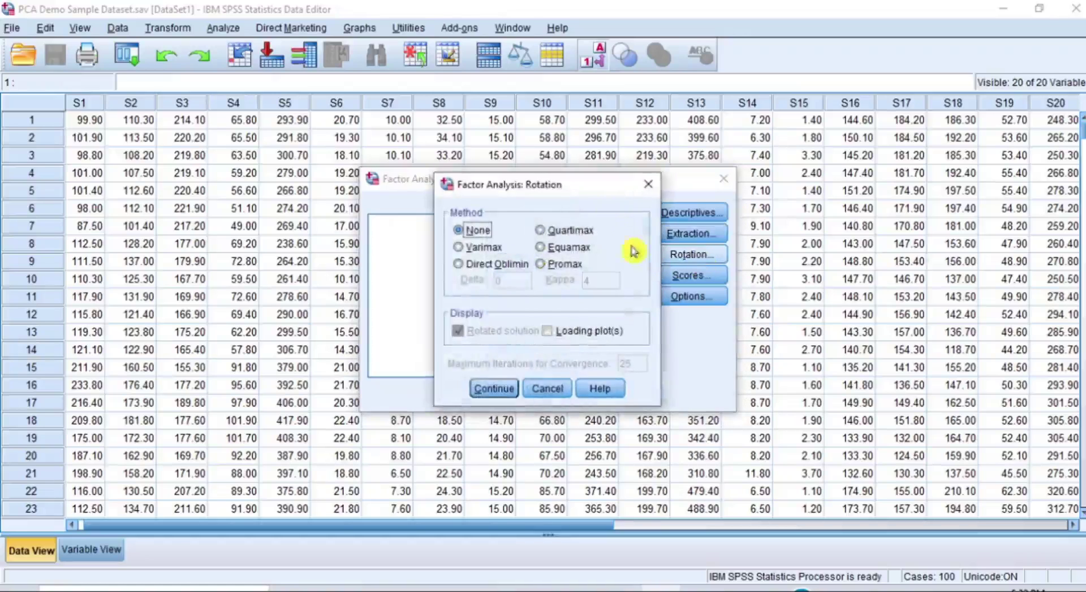
drag(589, 193, 382, 195)
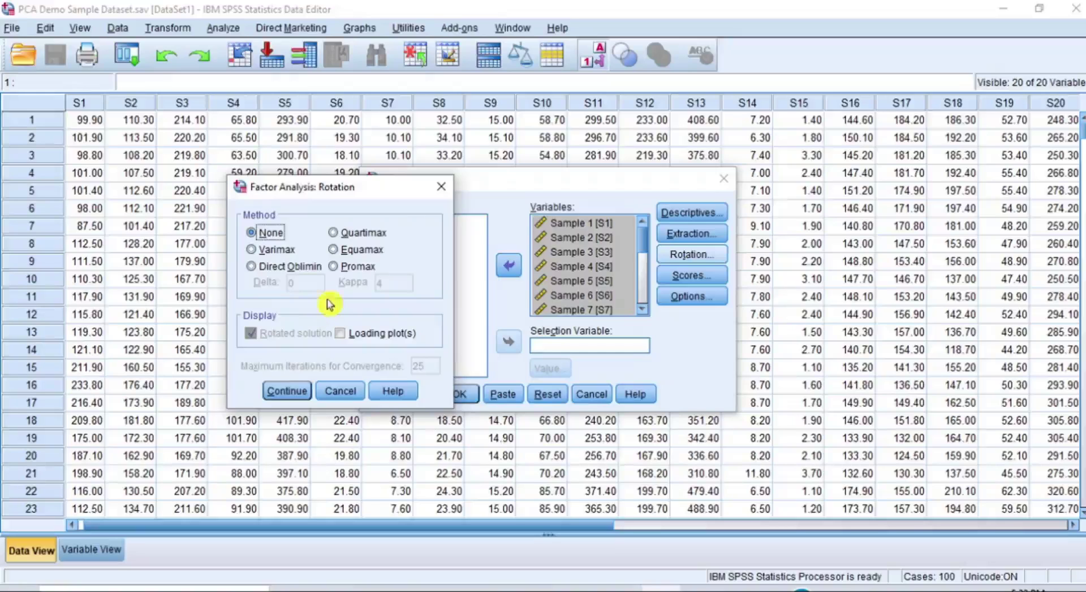
click(271, 253)
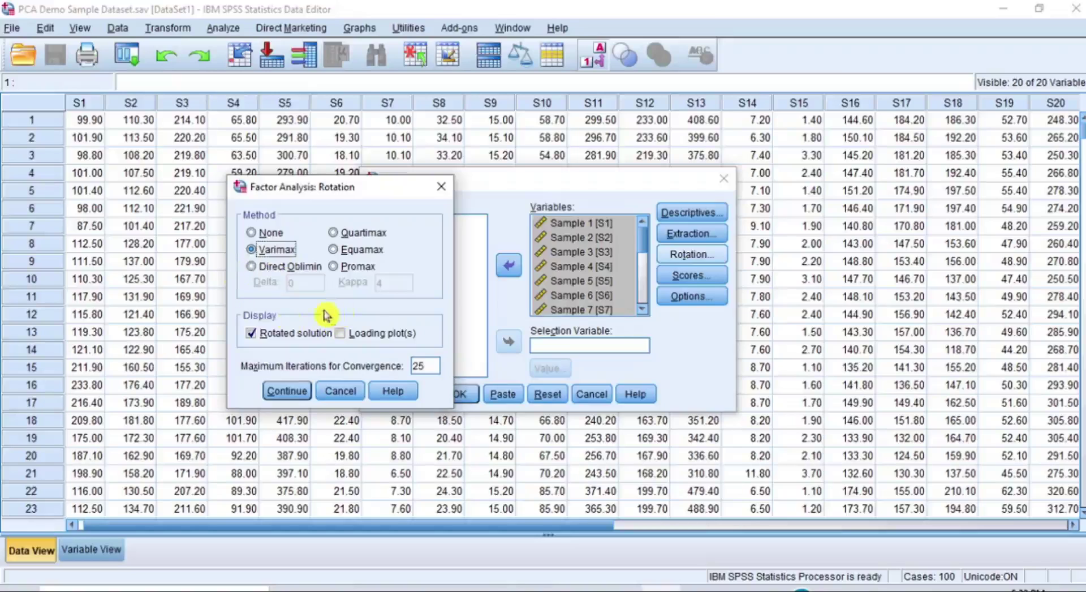
click(350, 335)
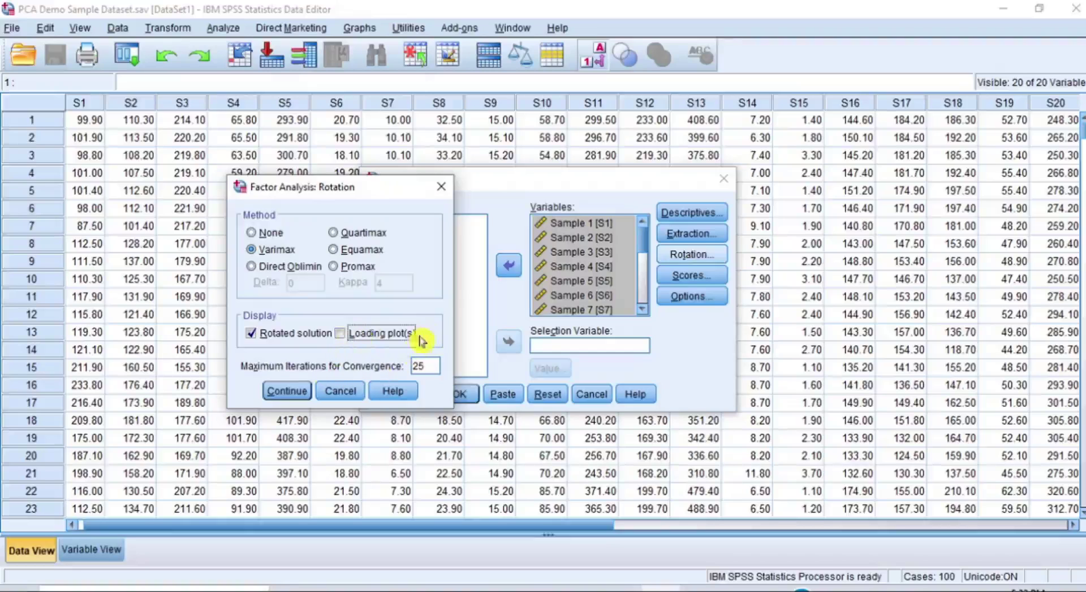
click(290, 392)
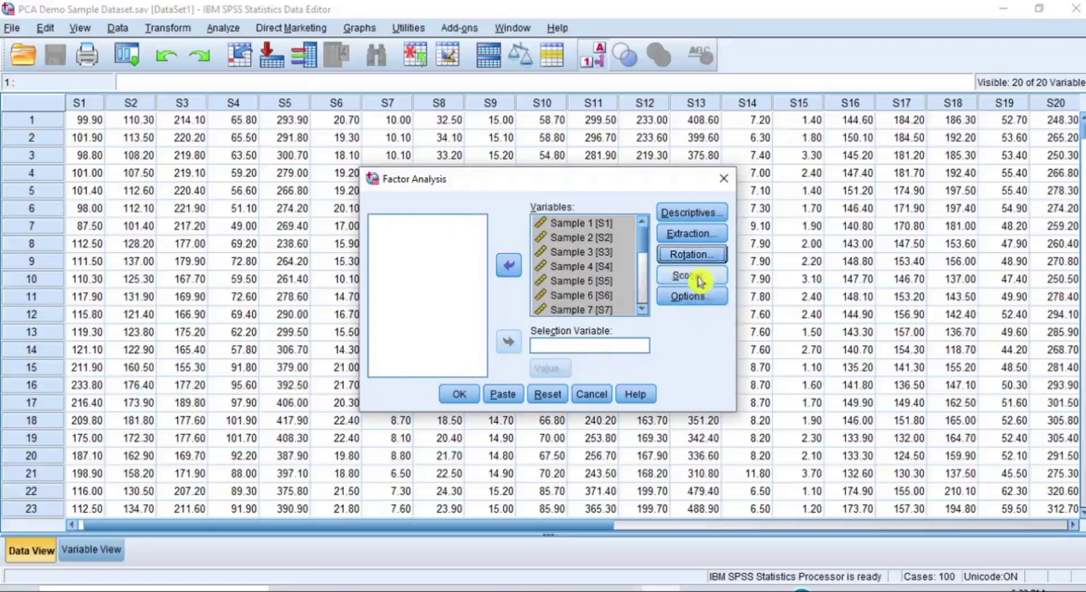
Save the factor scores as variables using the Regression method.
click(708, 278)
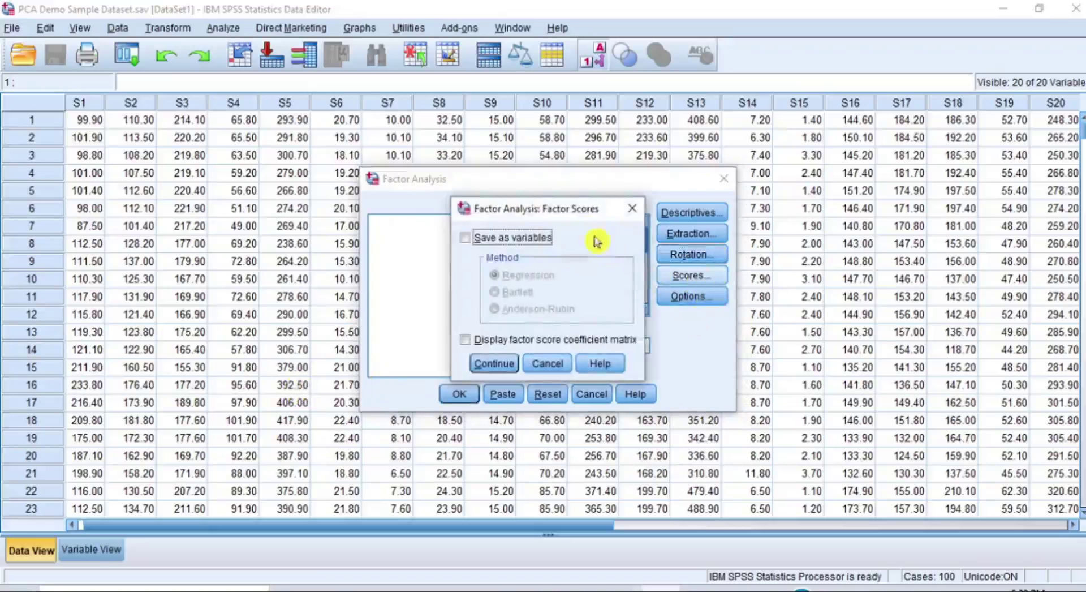
drag(650, 212, 408, 216)
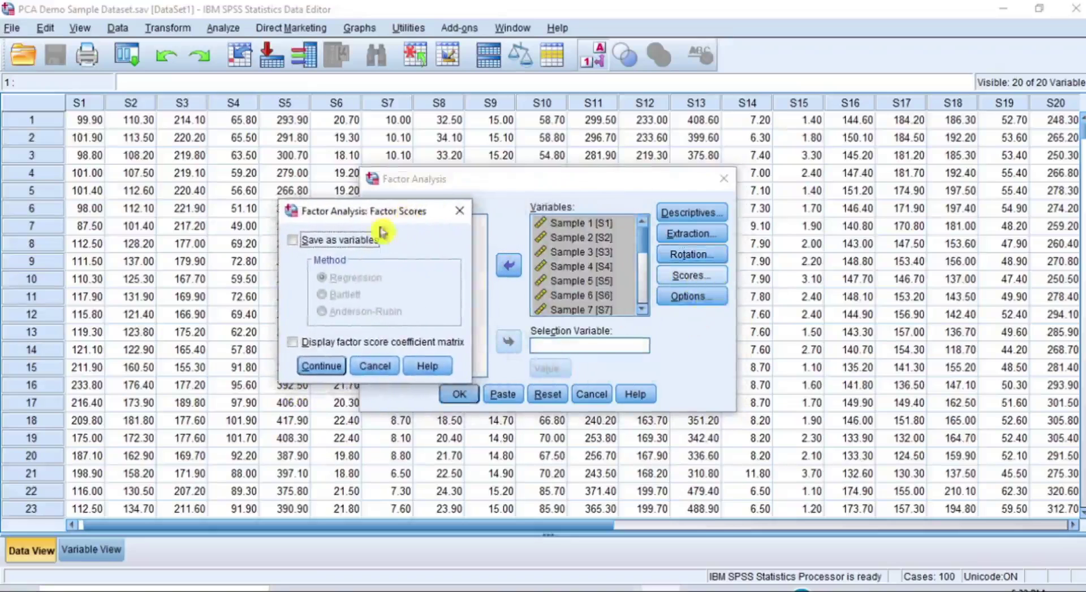
click(308, 242)
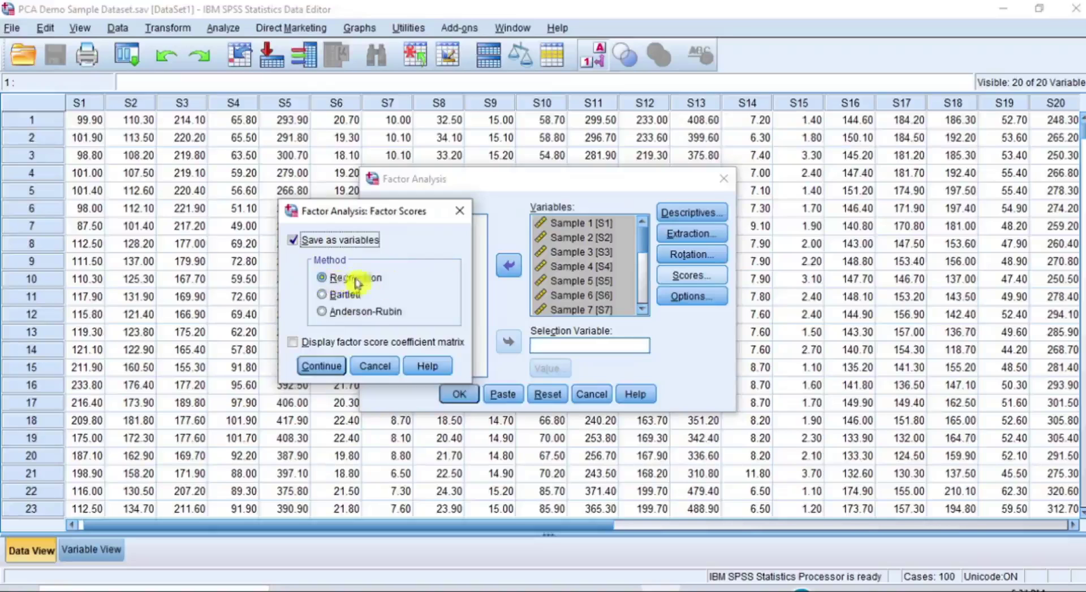
click(320, 366)
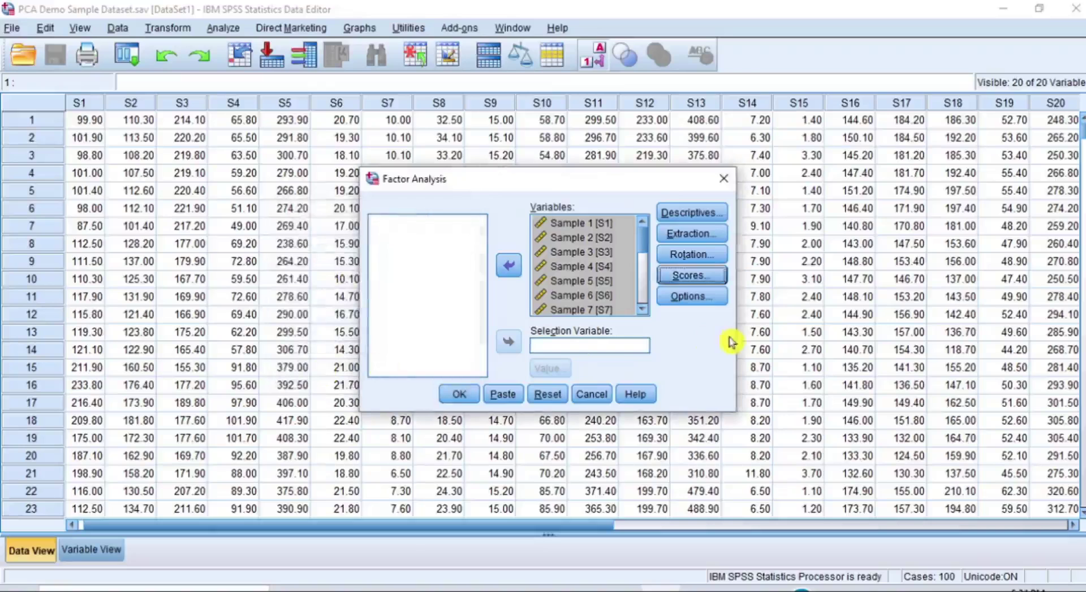
In the factor analysis options, have coefficients sorted by size and small coefficients suppressed.
click(687, 304)
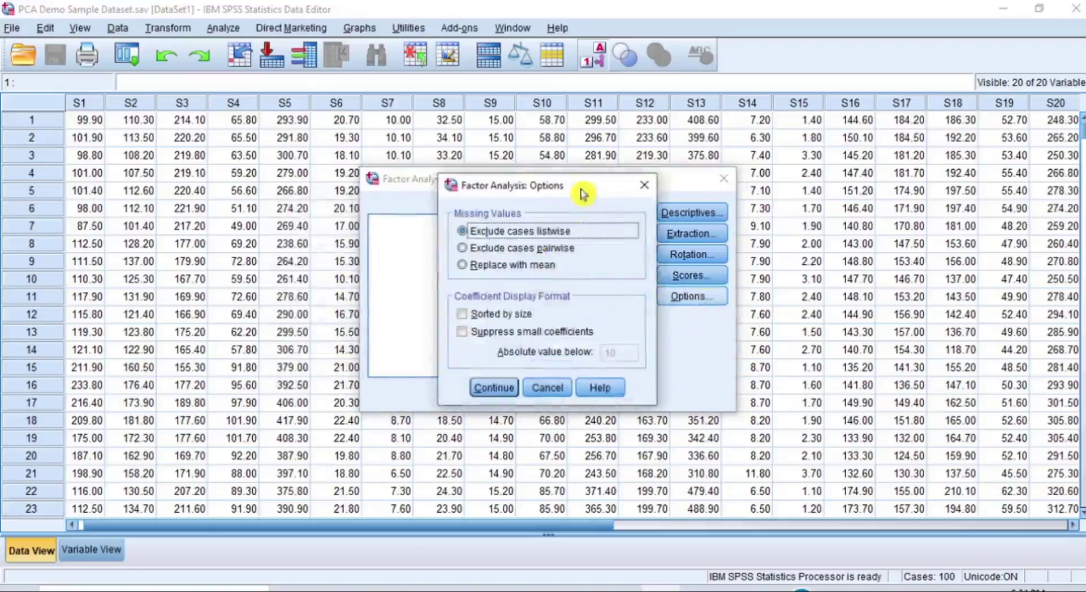
drag(577, 195, 400, 199)
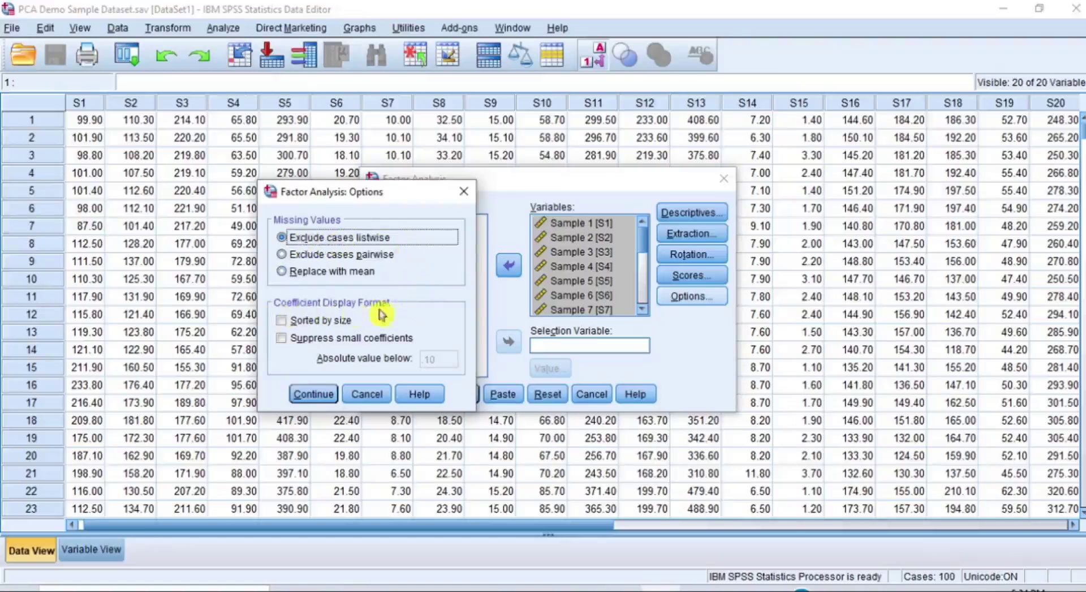
click(305, 320)
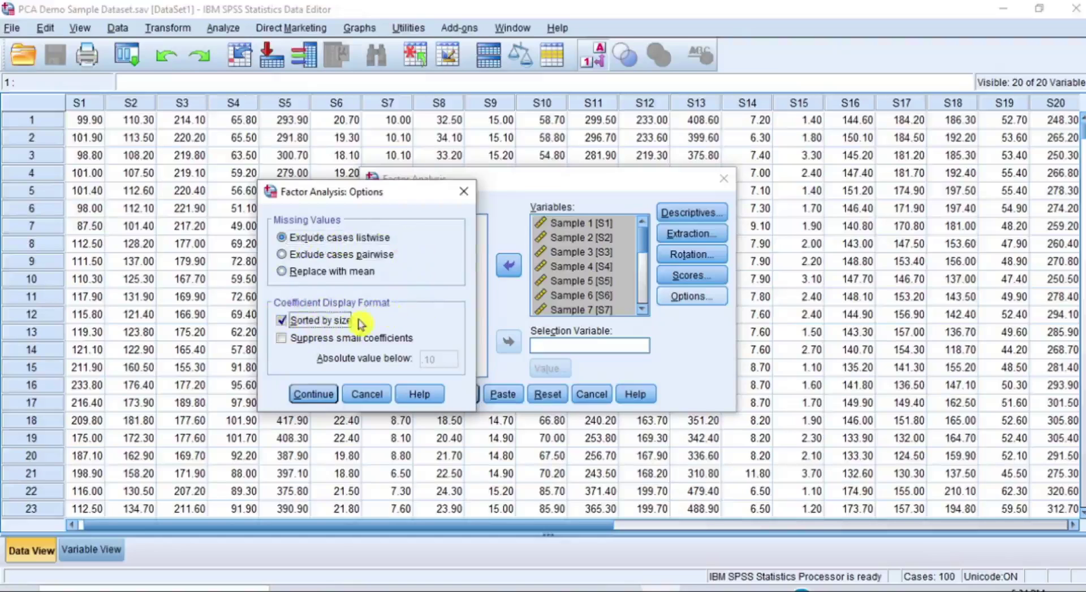
click(306, 338)
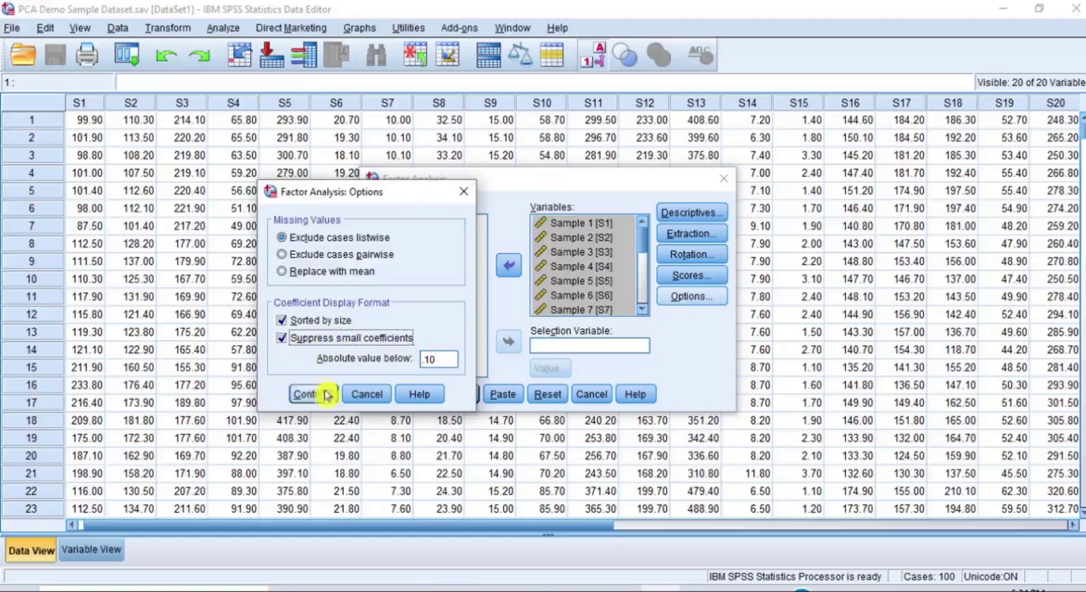
Set the suppression threshold for small coefficients to absolute values below .3 and run the factor analysis.
click(451, 357)
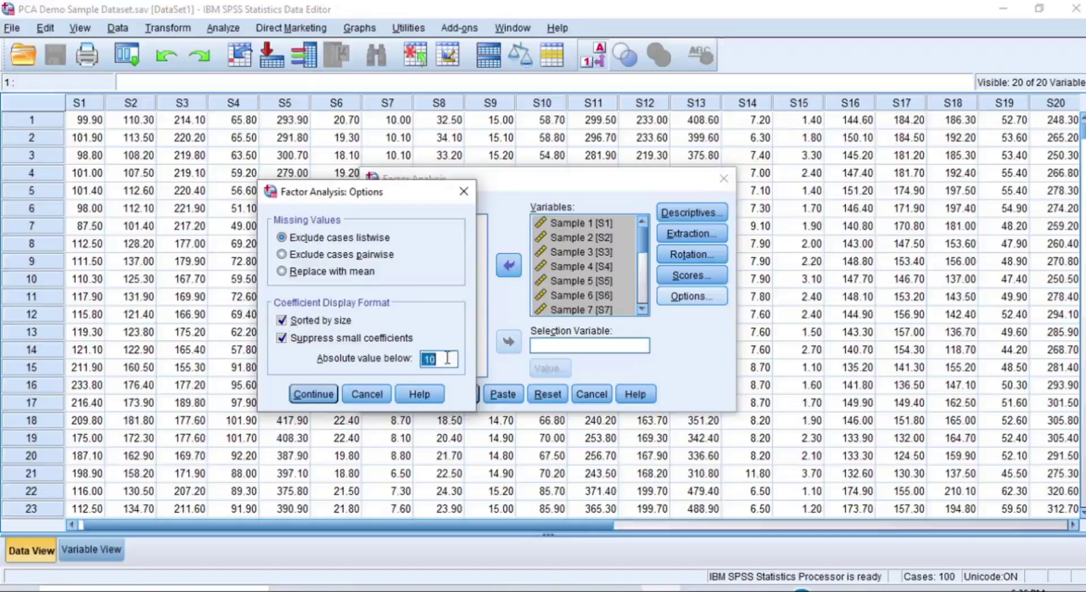
double_click(432, 360)
drag(431, 360, 423, 360)
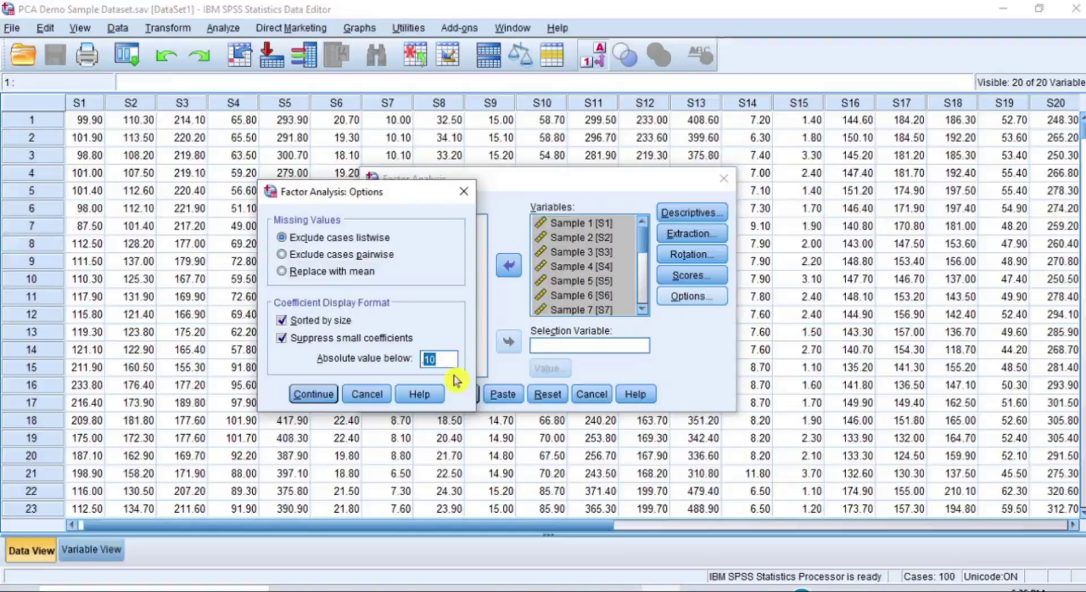
text(.3)
click(314, 394)
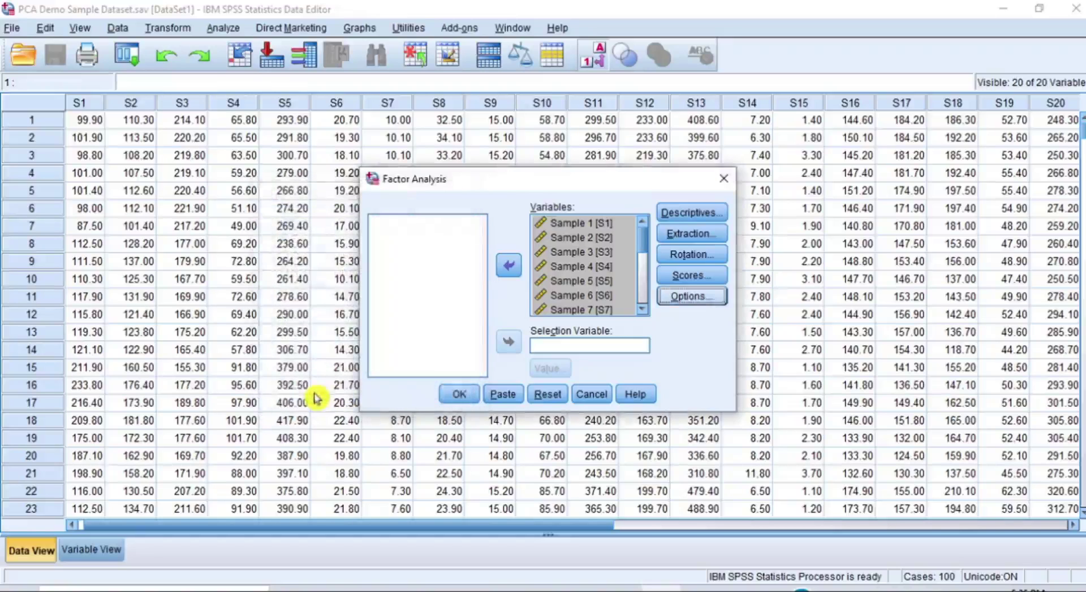
click(460, 396)
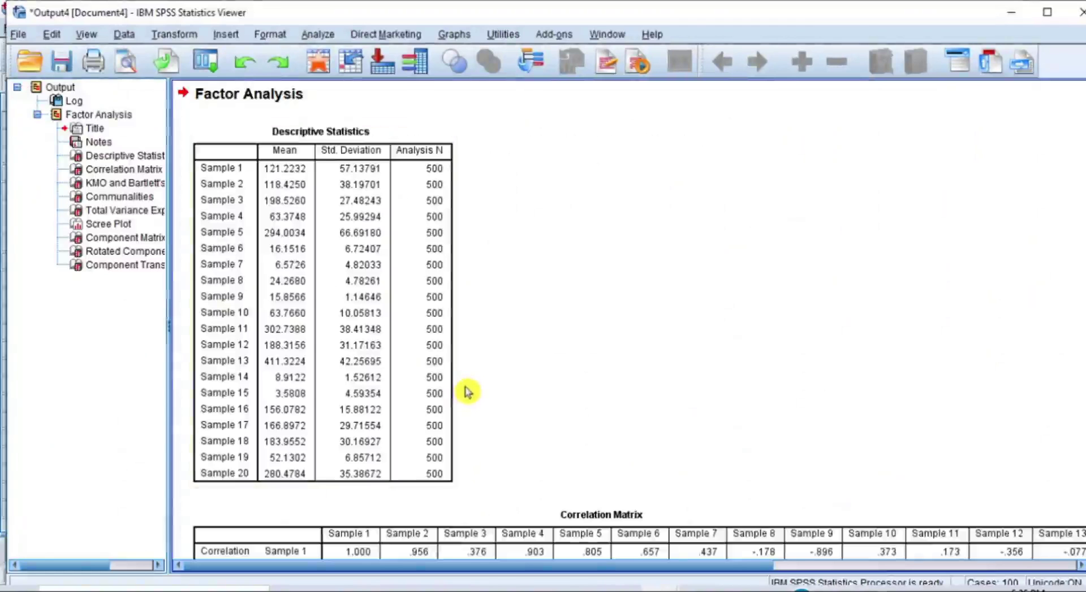
Look through the whole factor analysis output, including the component matrix, rotated component matrix and component transformation matrix.
scroll(467, 392, down, 20)
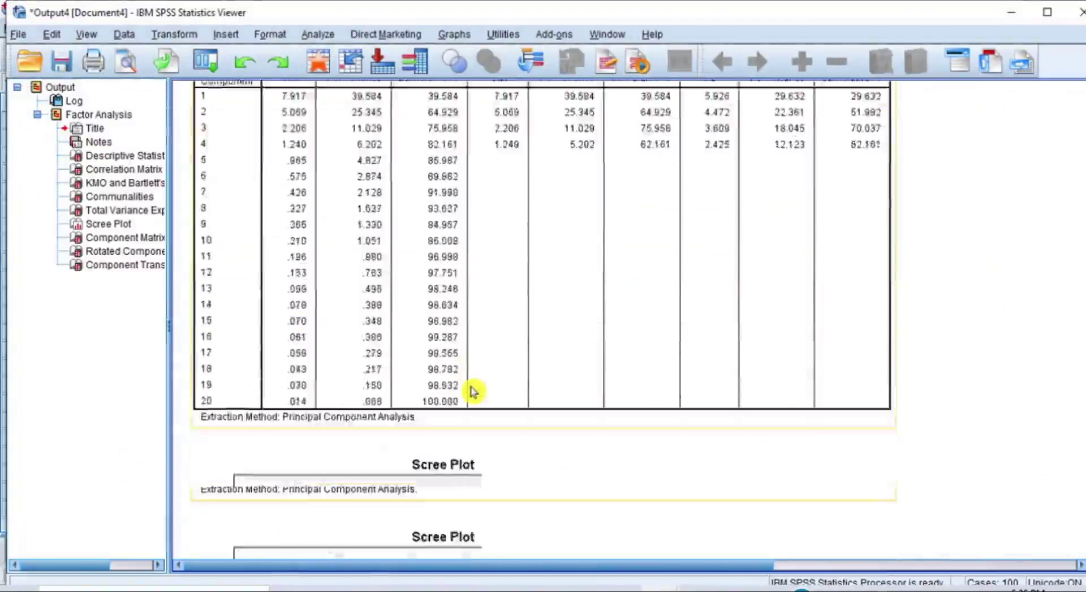
scroll(473, 391, down, 15)
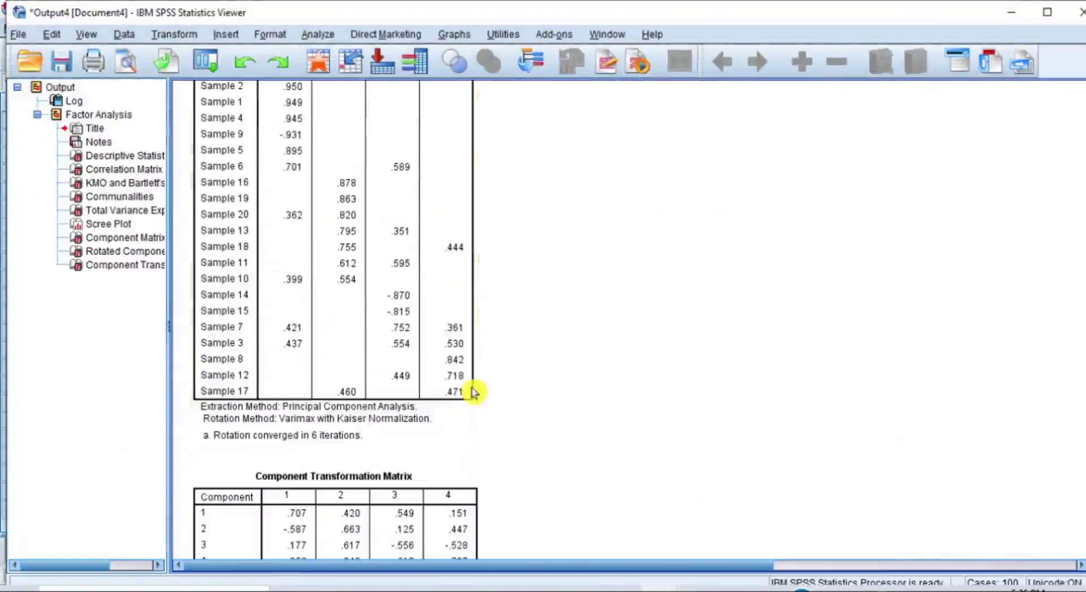
scroll(474, 391, down, 2)
scroll(473, 391, up, 15)
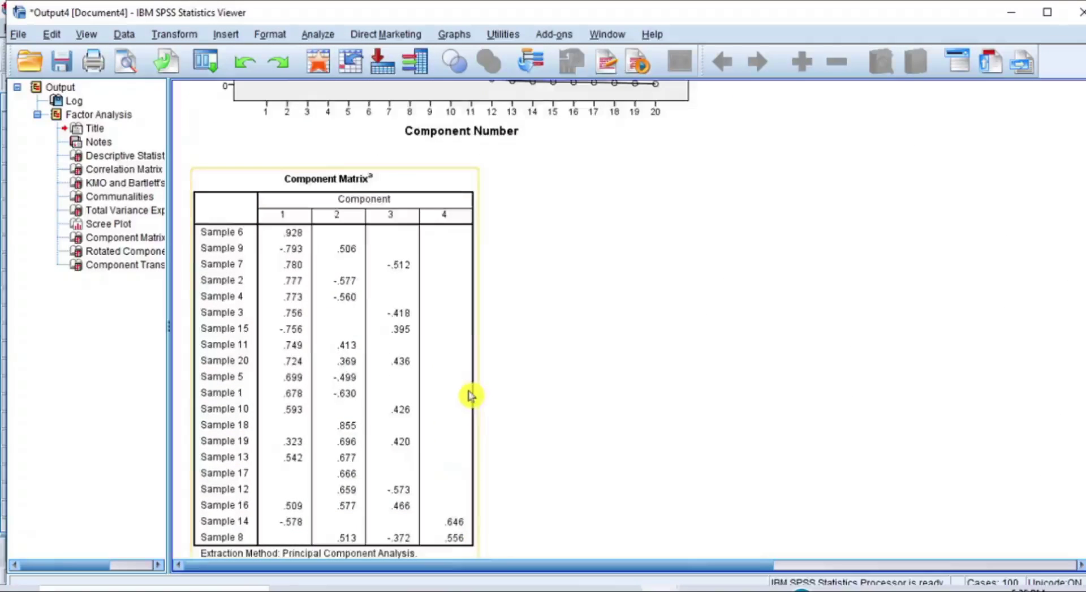
scroll(472, 395, up, 3)
scroll(472, 395, down, 15)
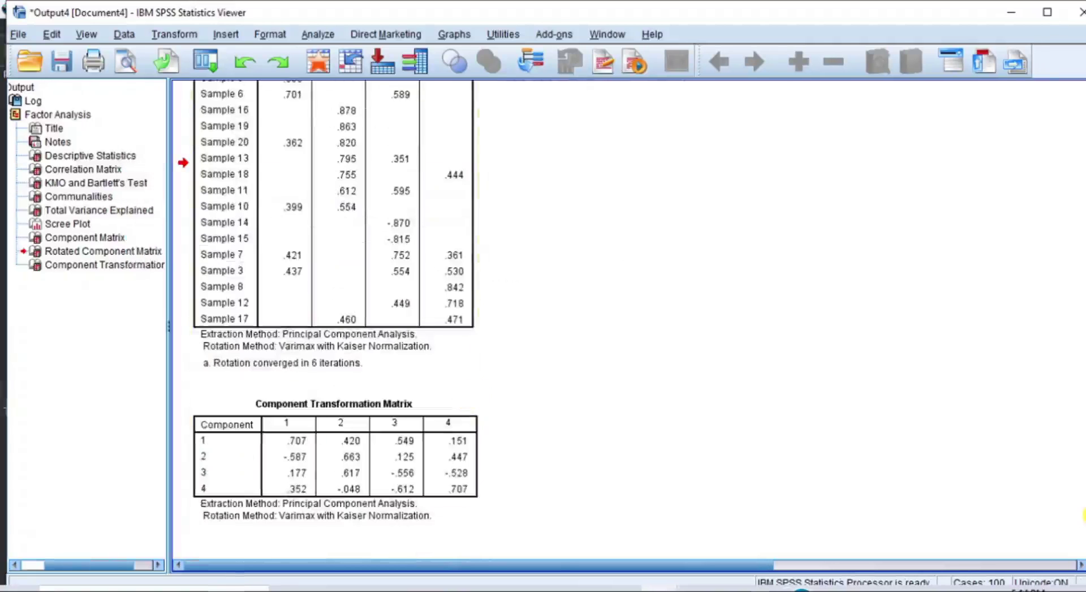
drag(1084, 515, 1083, 493)
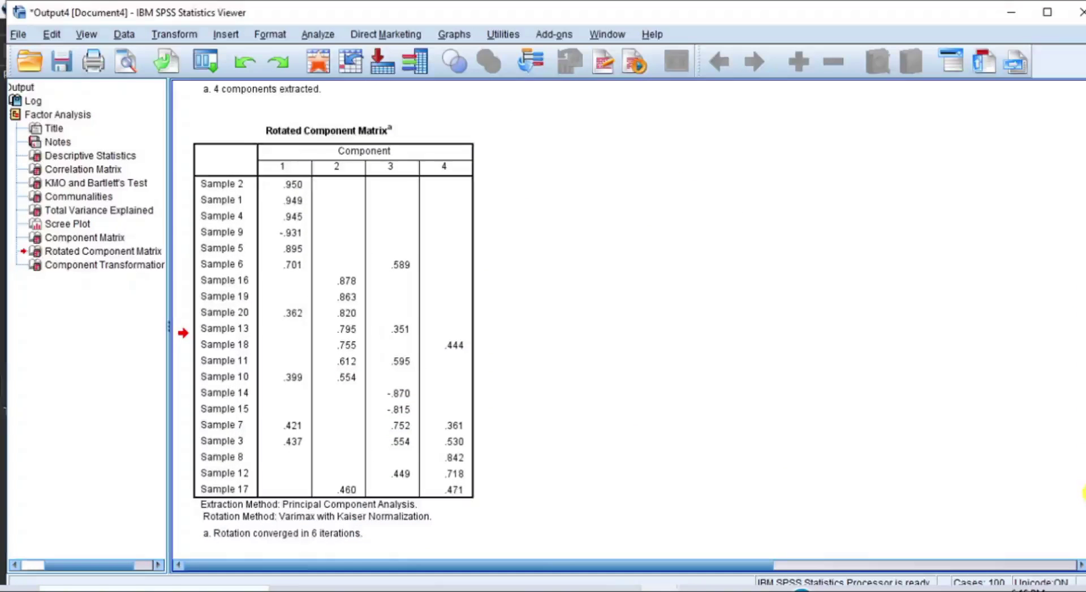
mouse_move(1083, 492)
mouse_down()
mouse_move(1083, 136)
mouse_move(1082, 158)
mouse_up()
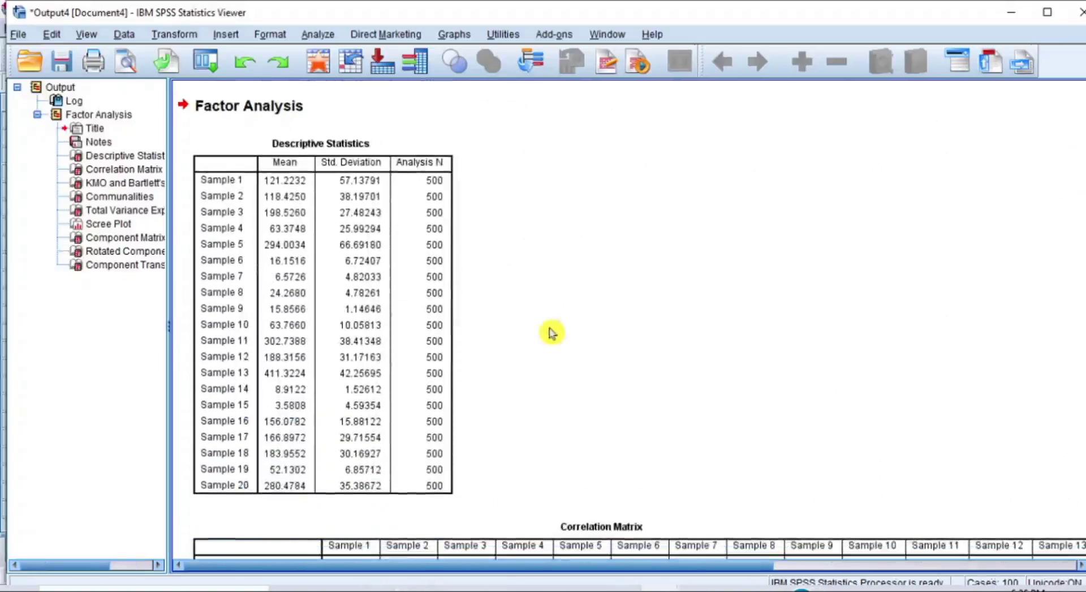
Examine the Descriptive Statistics table and the KMO and Bartlett's Test results for sampling adequacy and significance.
click(437, 194)
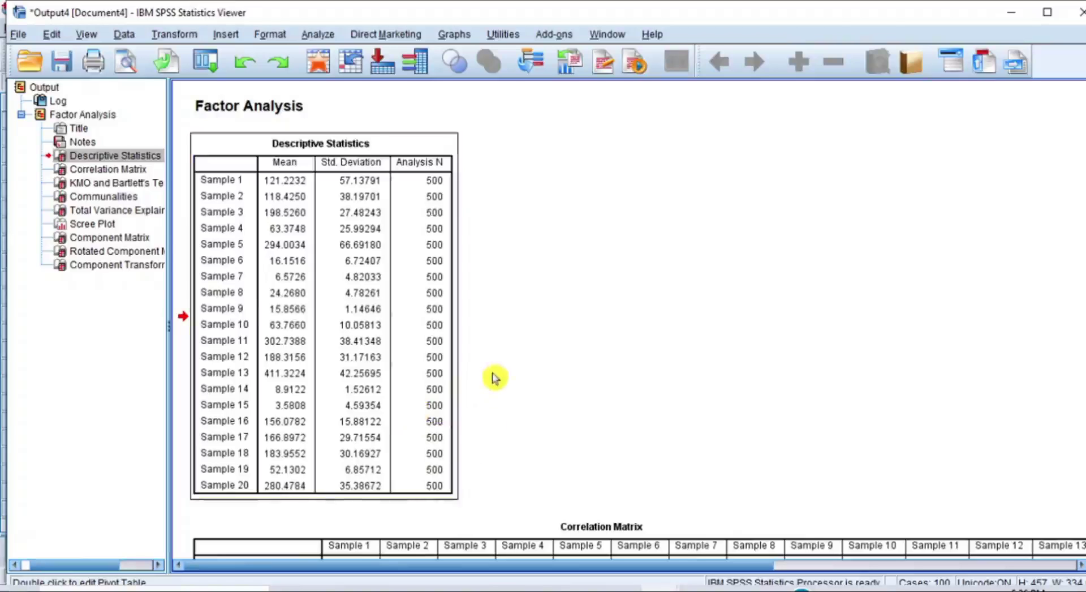
scroll(493, 378, down, 12)
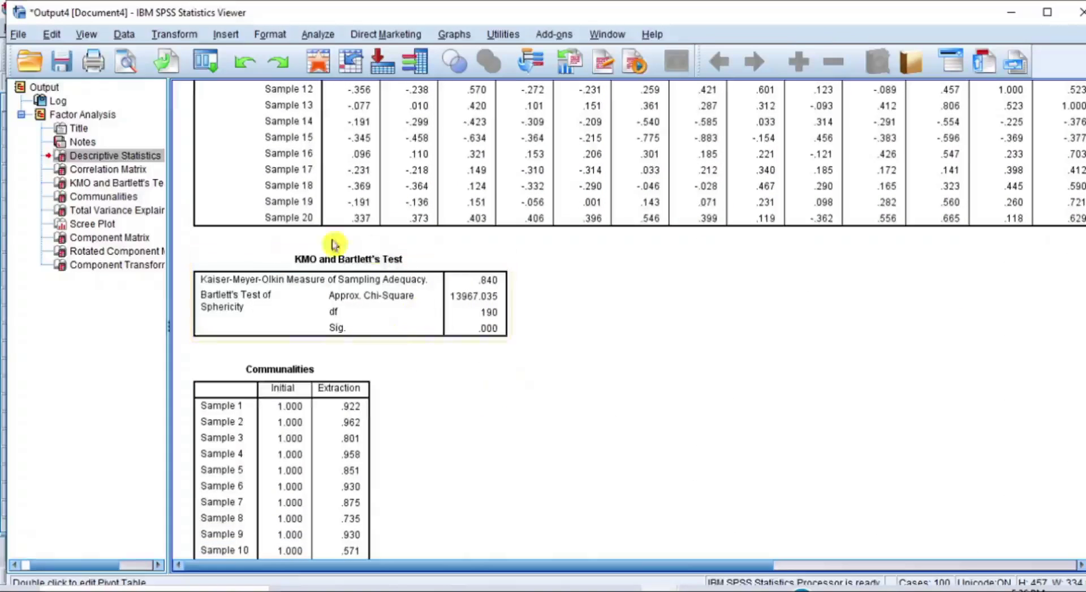
click(411, 300)
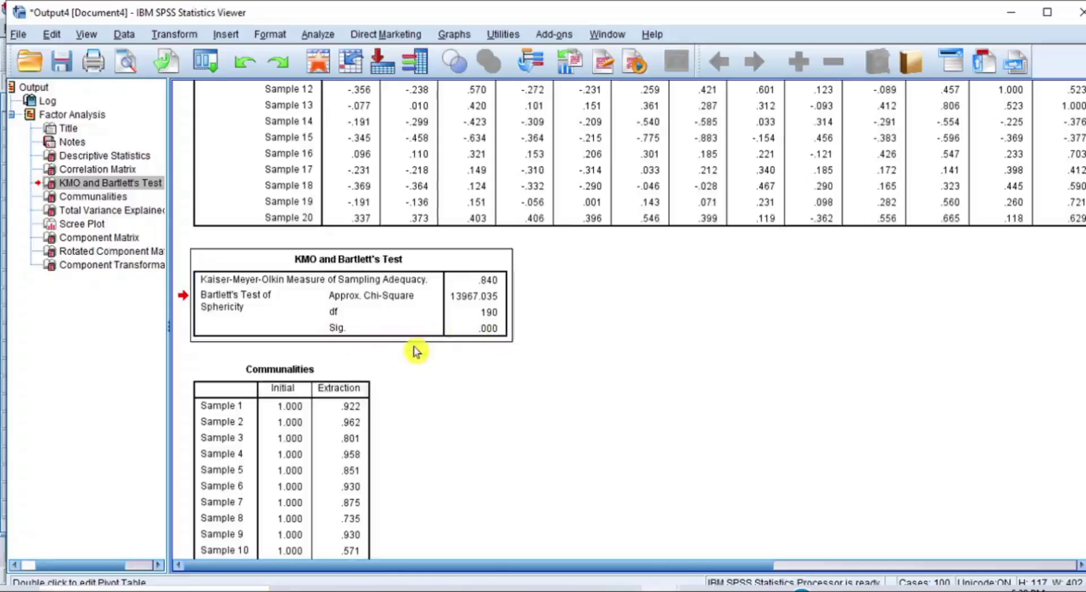
click(500, 333)
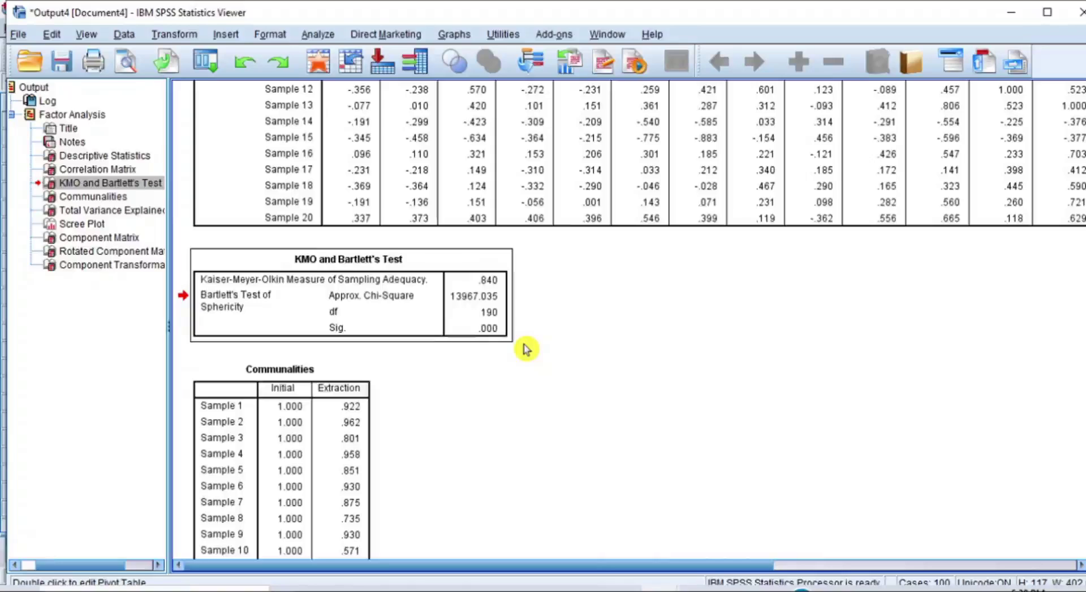
Examine the correlations between the sample variables in the Correlation Matrix, including its columns up to Sample 14.
scroll(526, 348, up, 10)
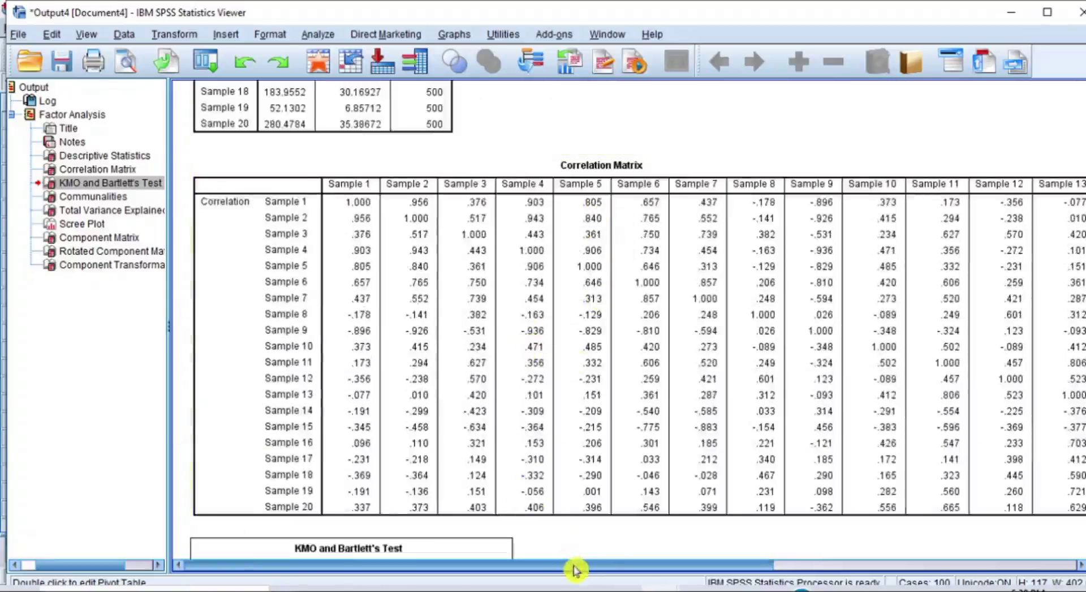
mouse_move(575, 564)
mouse_down()
mouse_move(908, 574)
mouse_move(570, 565)
mouse_up()
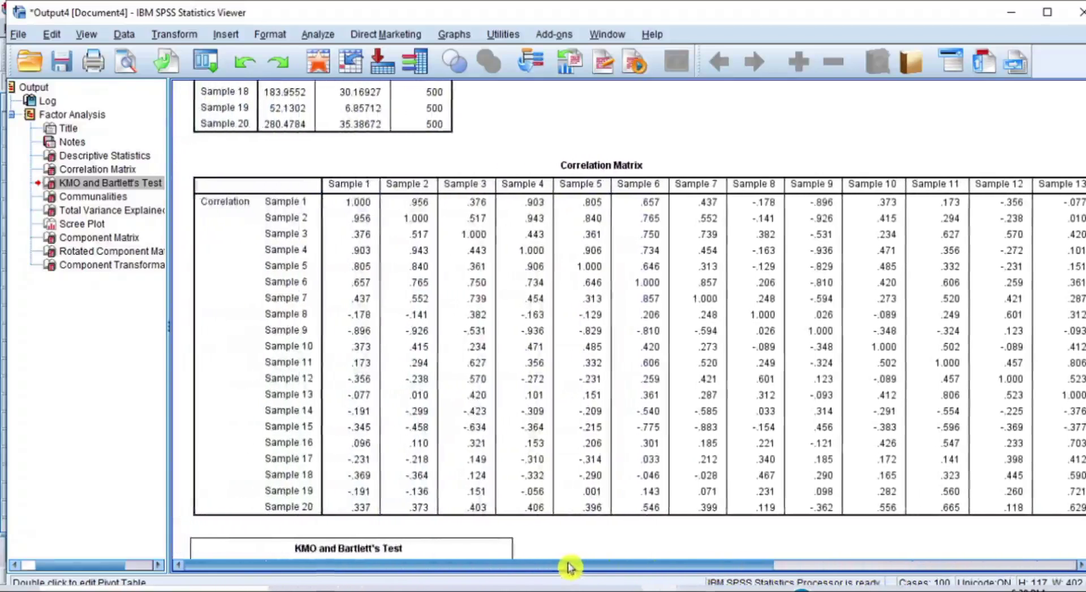
click(663, 364)
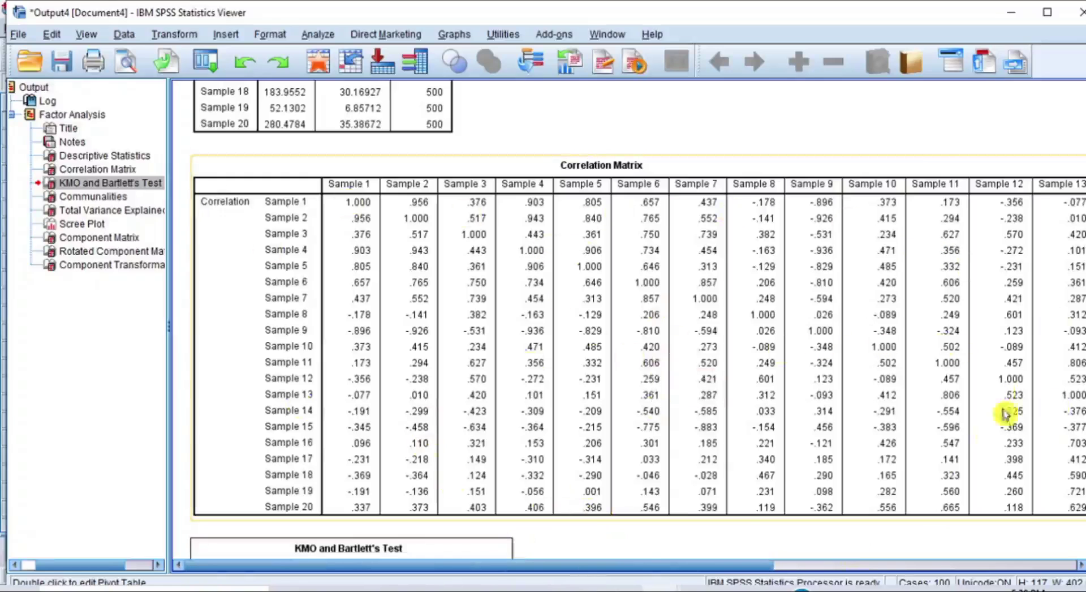
drag(638, 568, 670, 566)
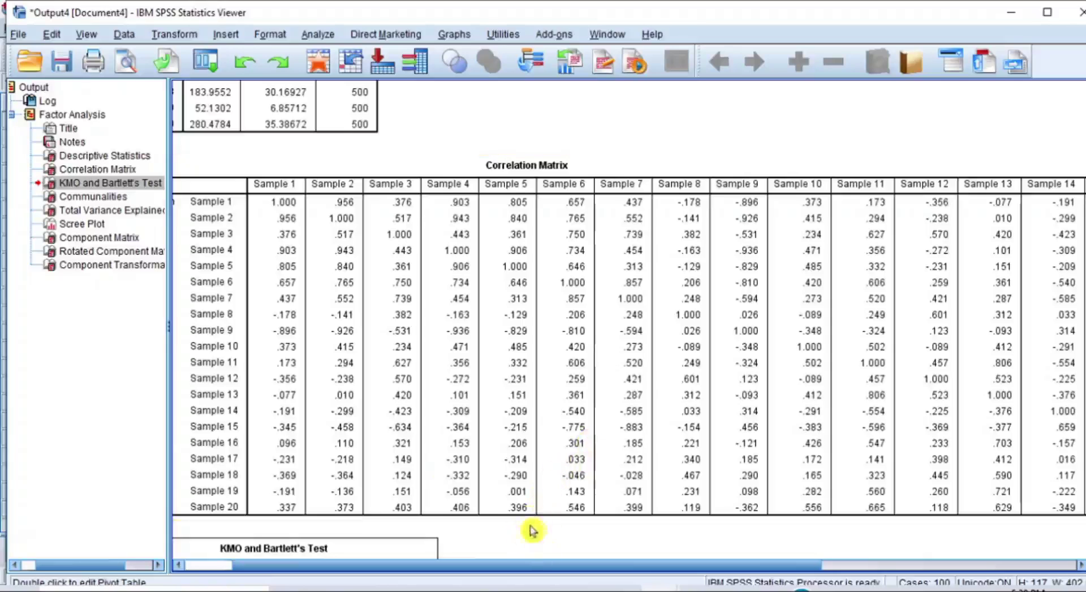
Review the extraction values of the 20 samples in the Communalities table.
scroll(526, 476, down, 10)
scroll(526, 468, up, 3)
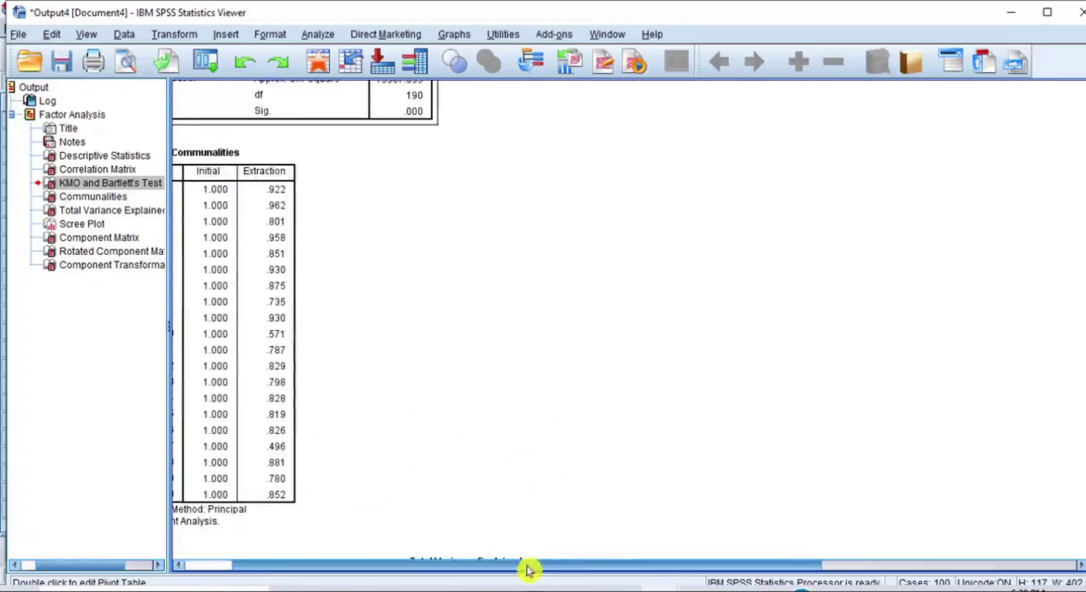
drag(519, 564, 368, 572)
click(371, 248)
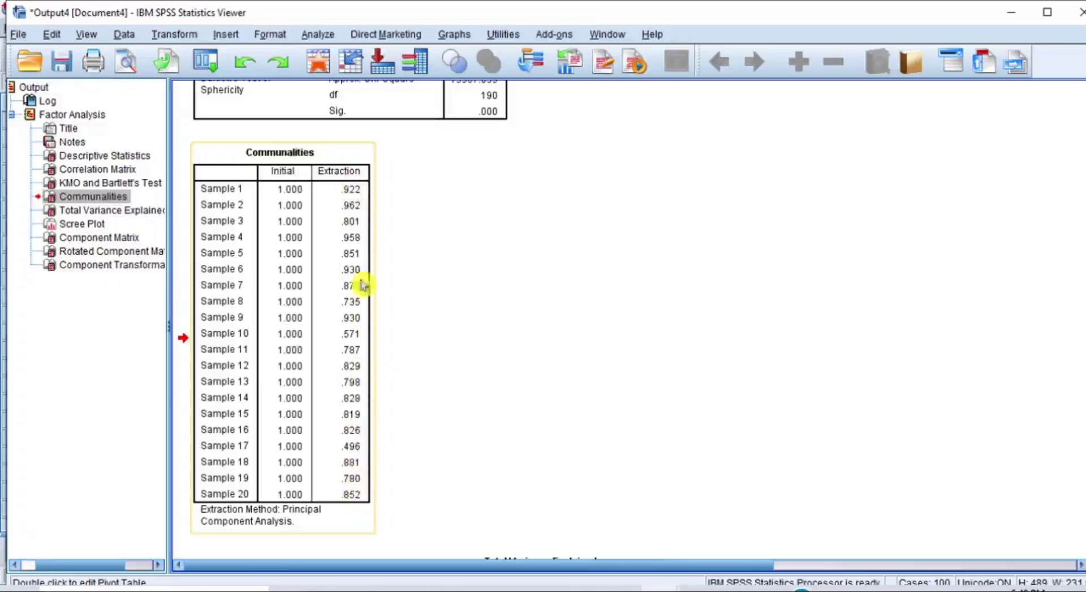
click(352, 478)
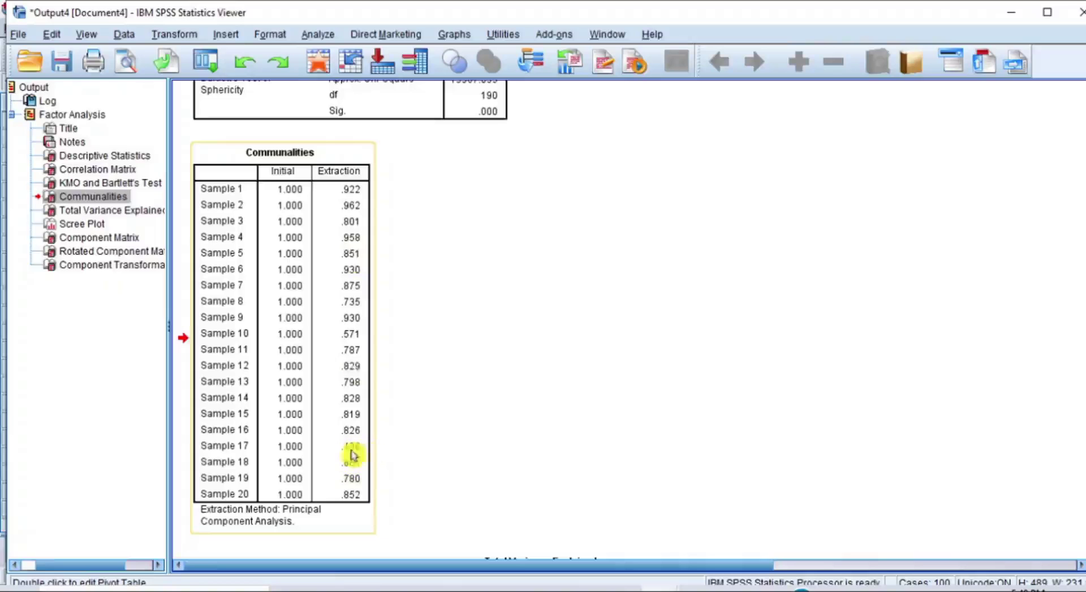
Examine the initial eigenvalues, extraction sums and rotation sums of squared loadings in the Total Variance Explained table.
scroll(419, 447, down, 5)
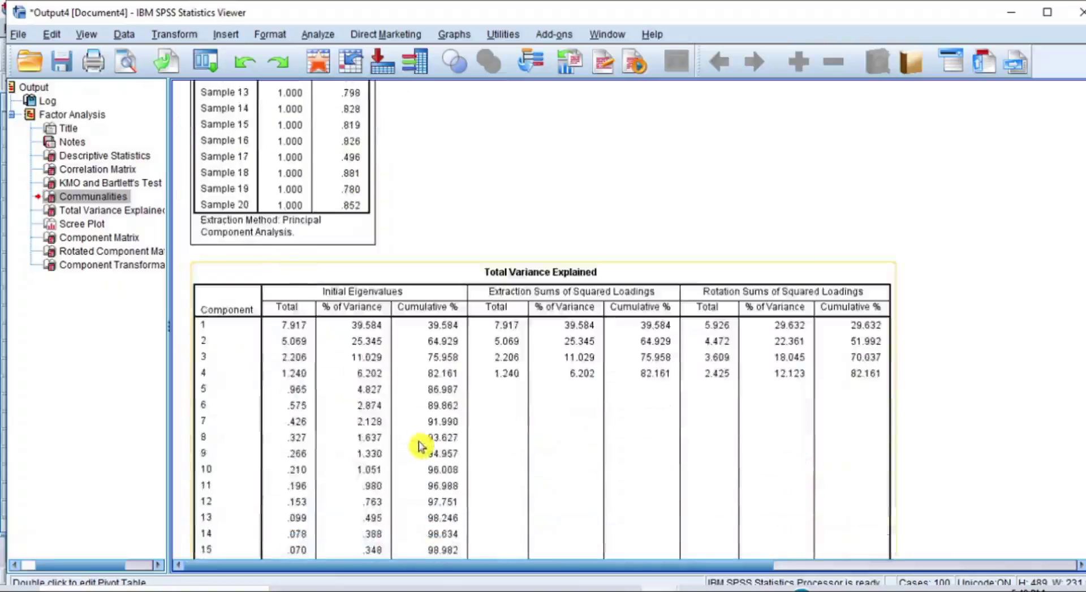
scroll(418, 447, down, 3)
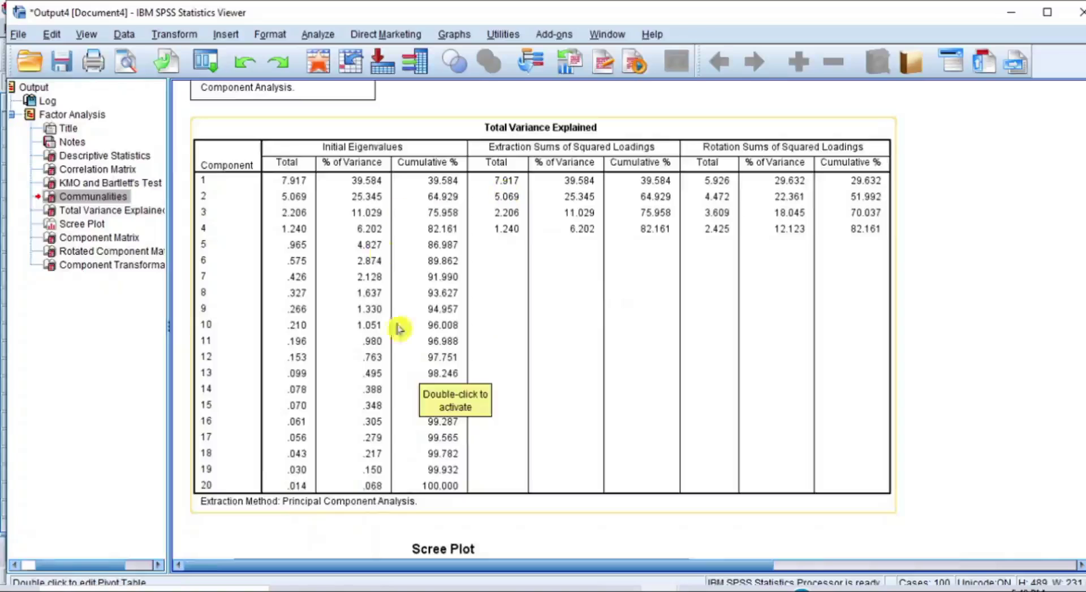
click(591, 226)
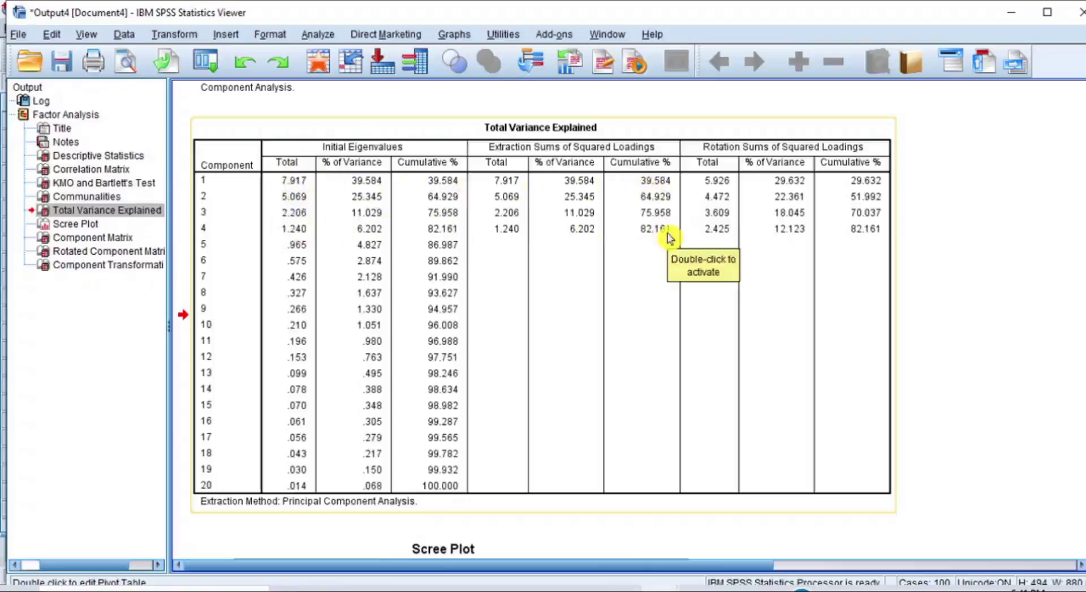
click(633, 277)
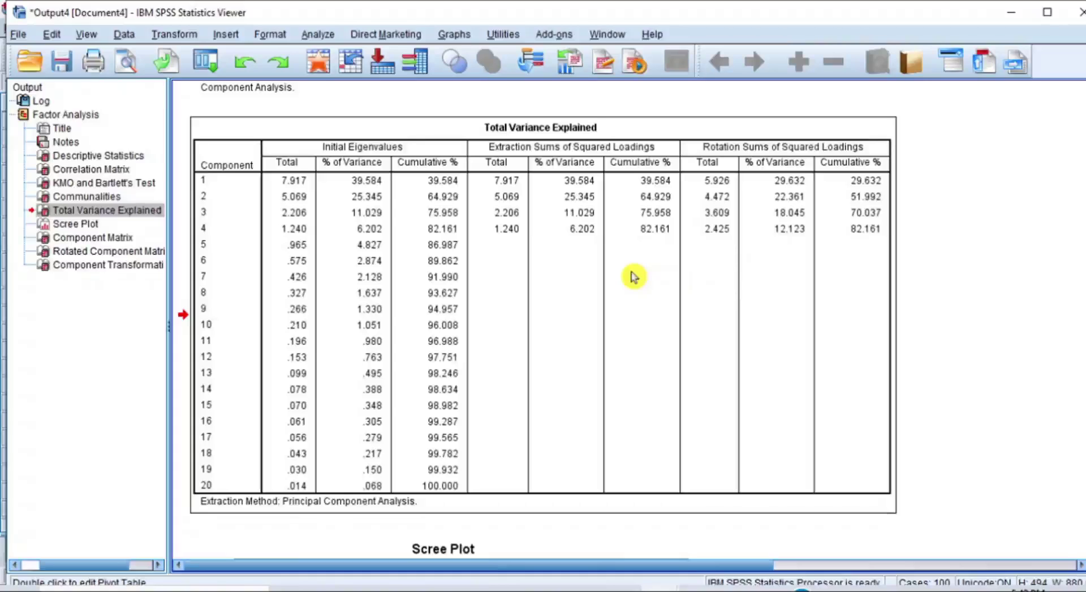
click(633, 276)
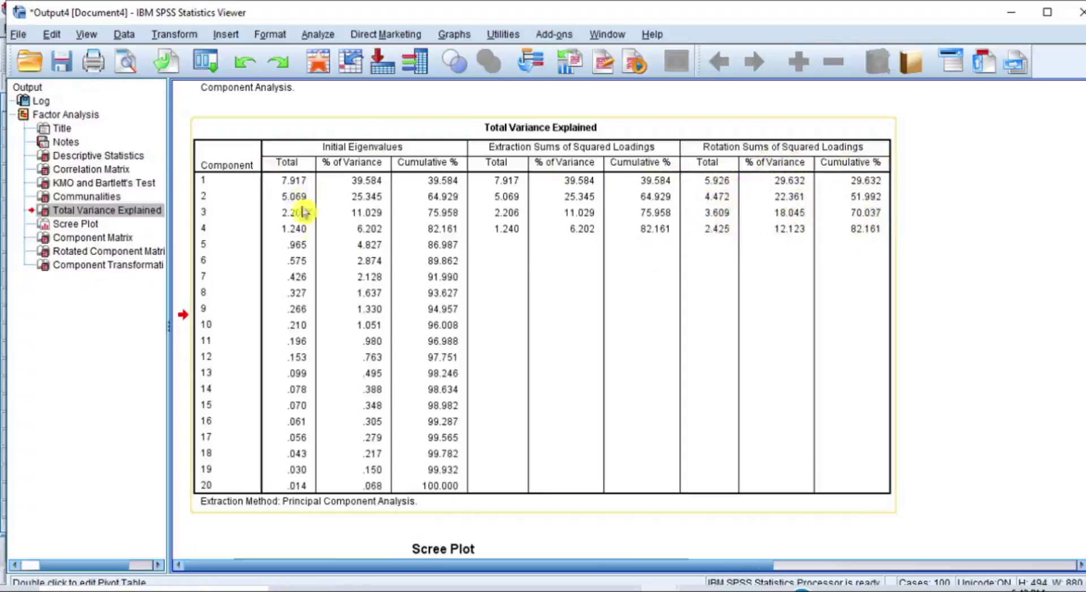
click(916, 233)
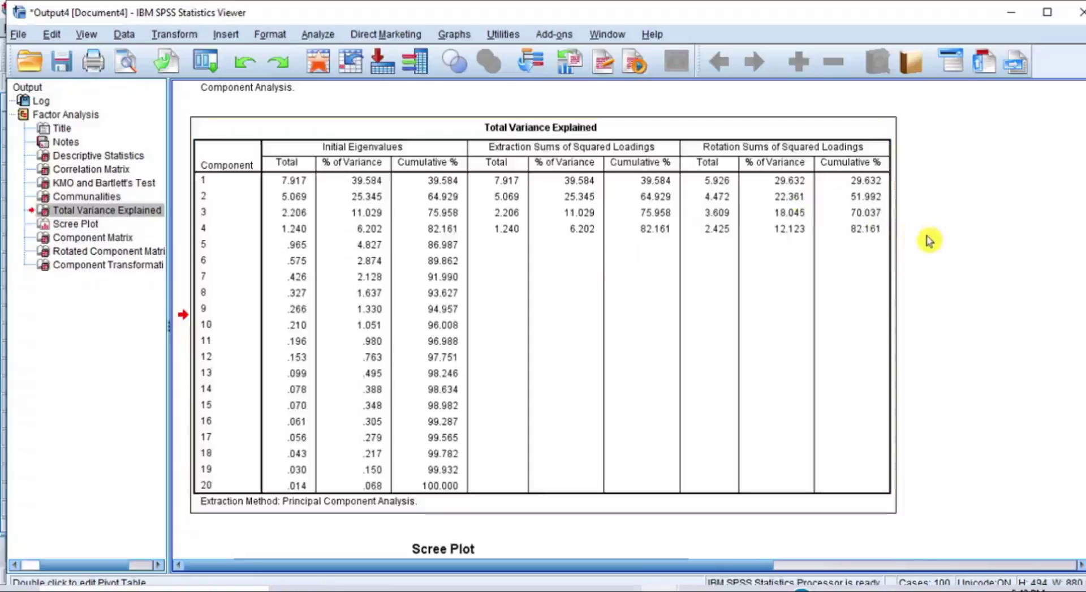
click(930, 240)
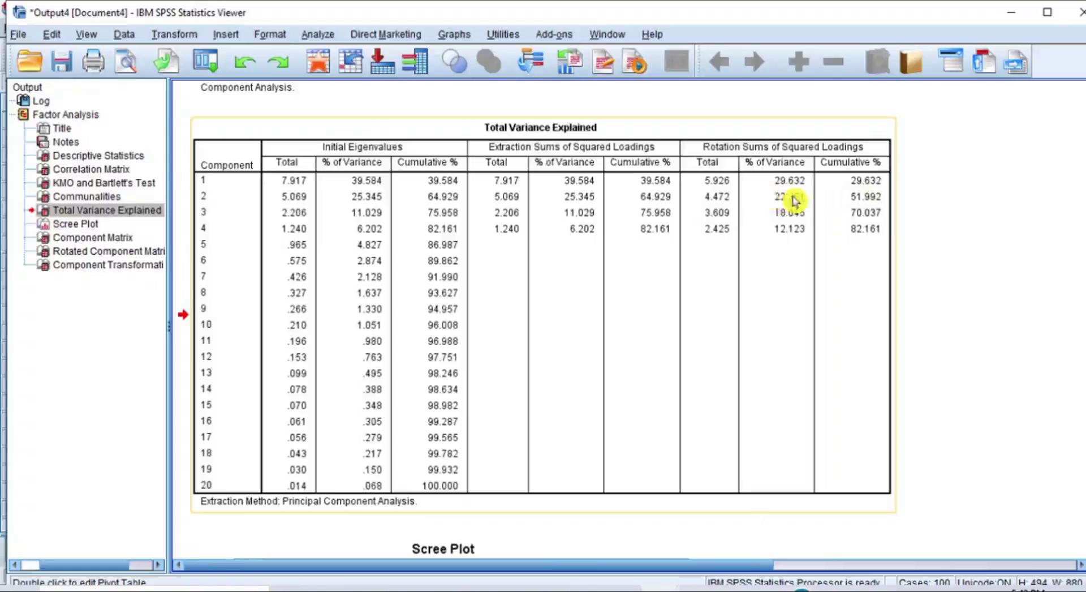
click(867, 246)
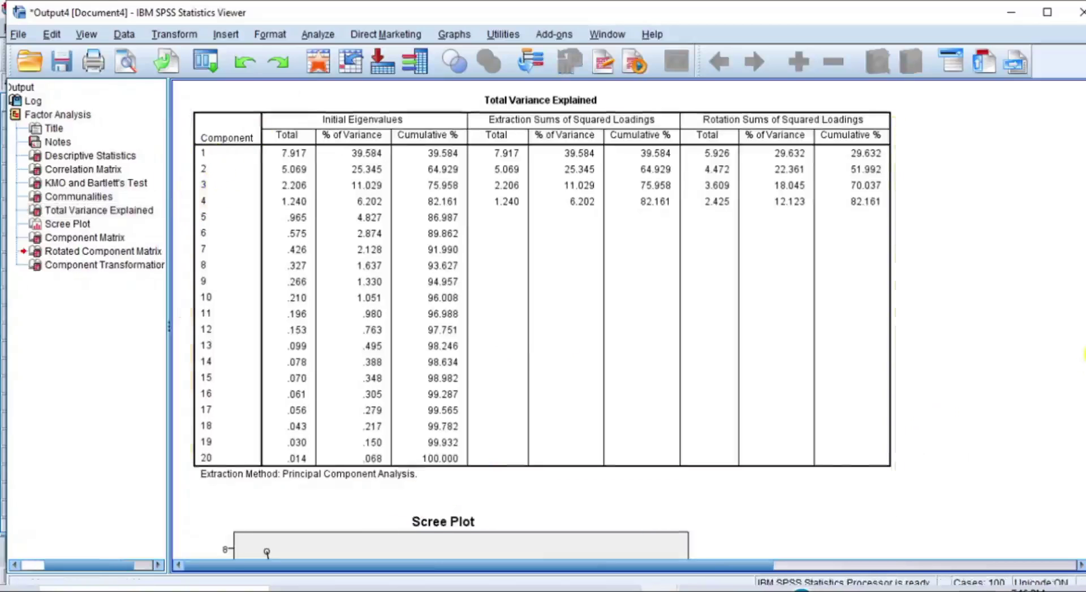
Examine the Scree Plot of eigenvalues against component number to judge how many components to retain.
drag(1084, 356, 1085, 412)
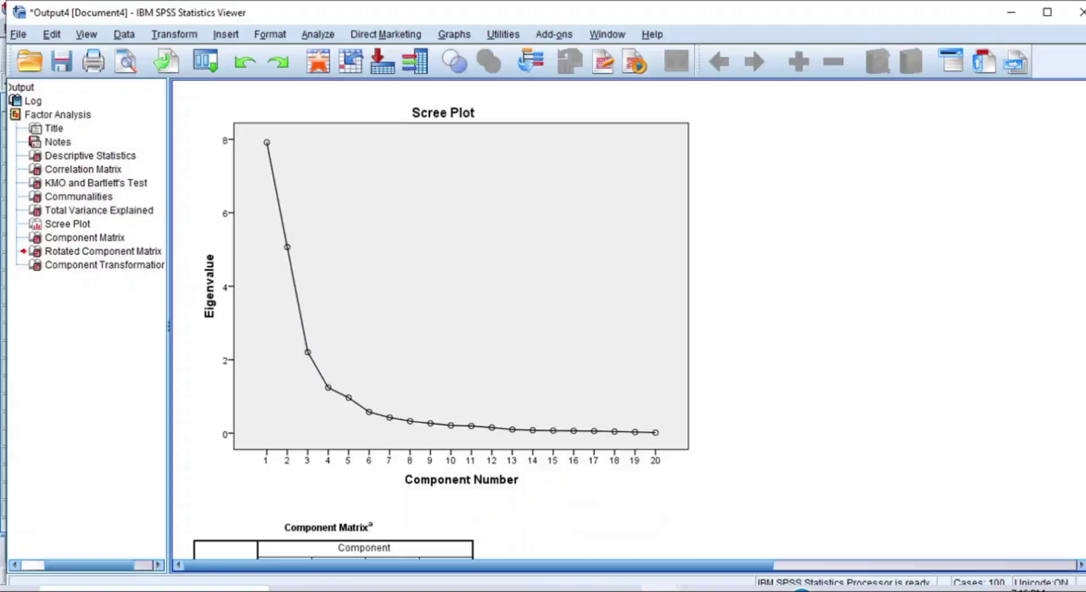
click(342, 211)
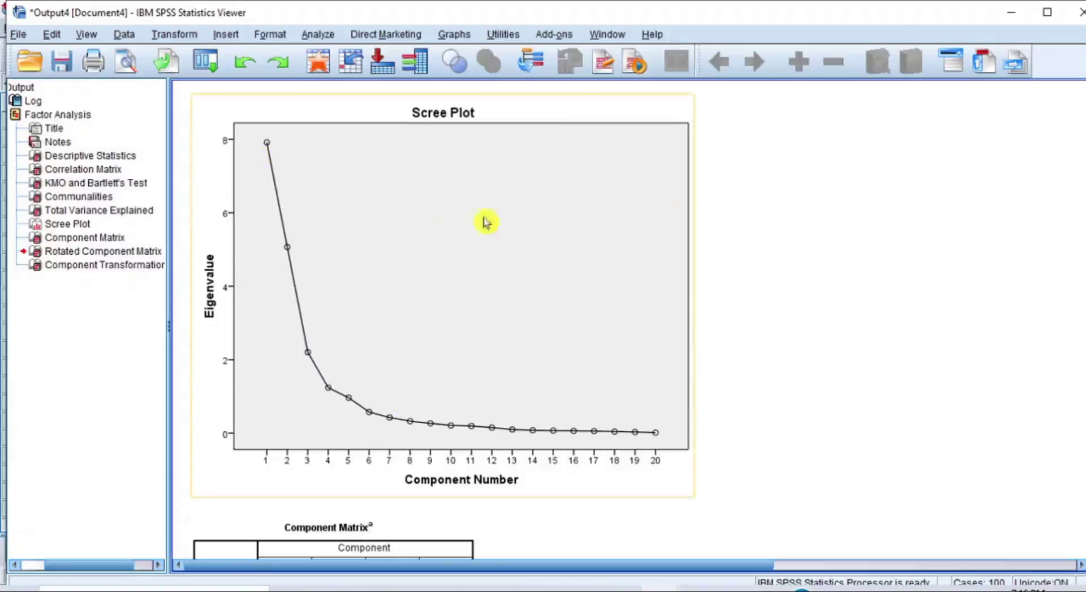
click(452, 267)
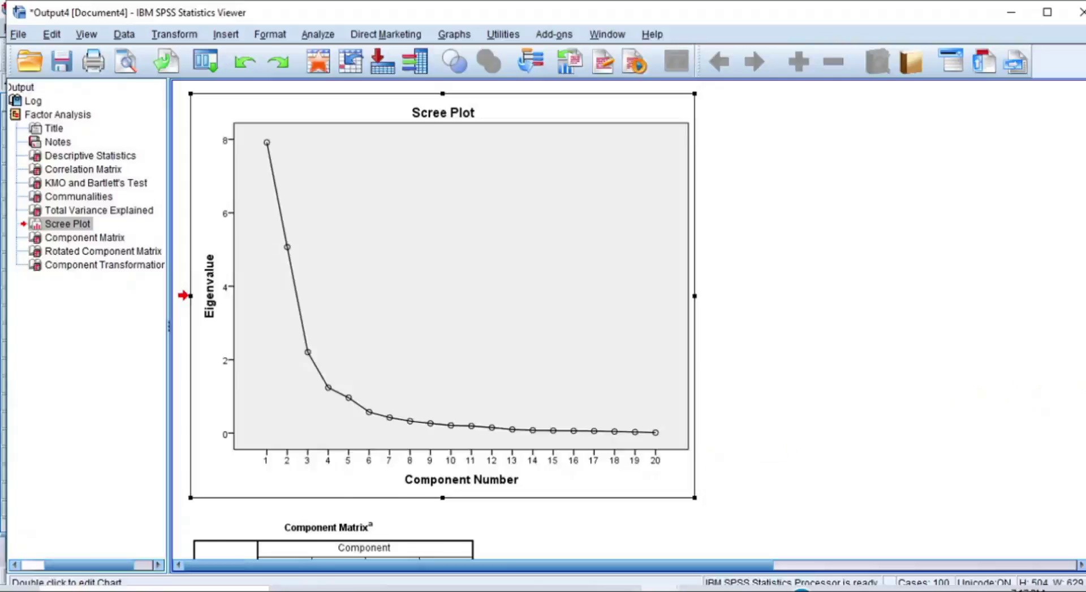
Examine the loadings of the sample variables on the four components in the Rotated Component Matrix.
scroll(435, 322, down, 10)
scroll(334, 322, down, 8)
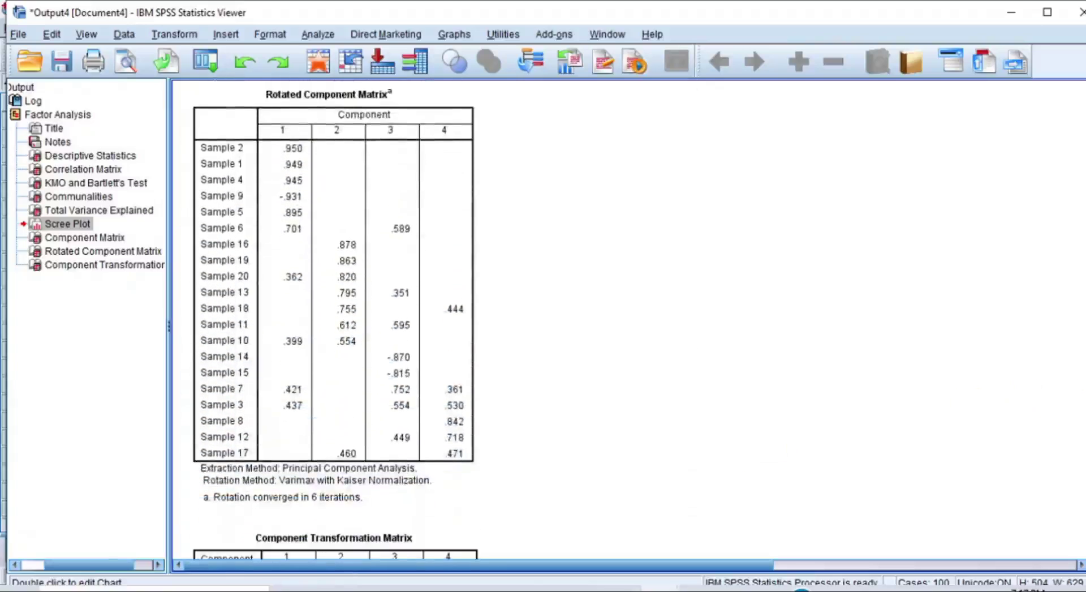
click(453, 211)
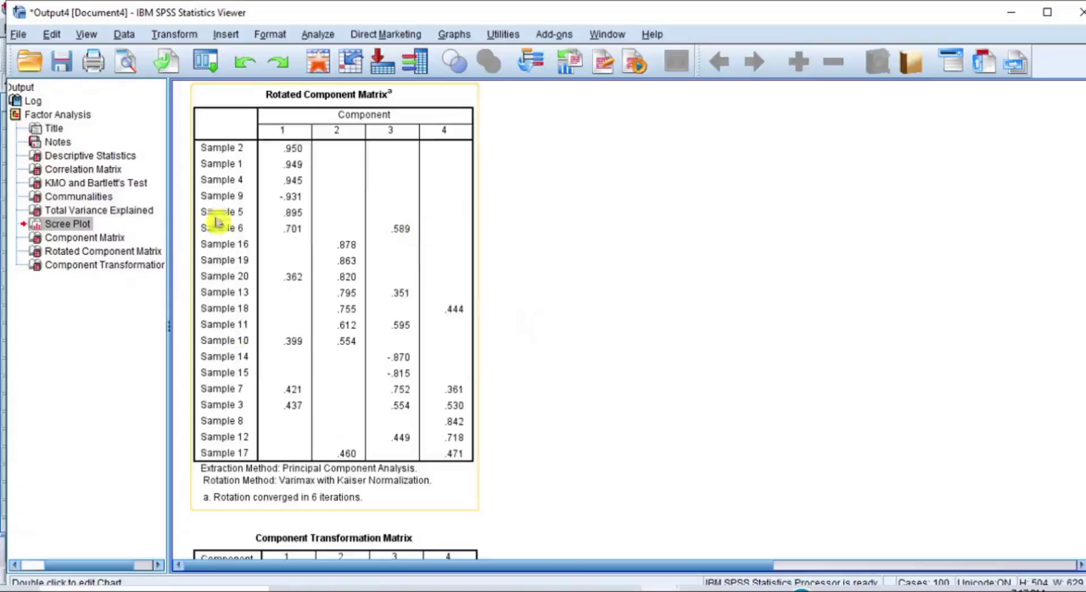
click(321, 281)
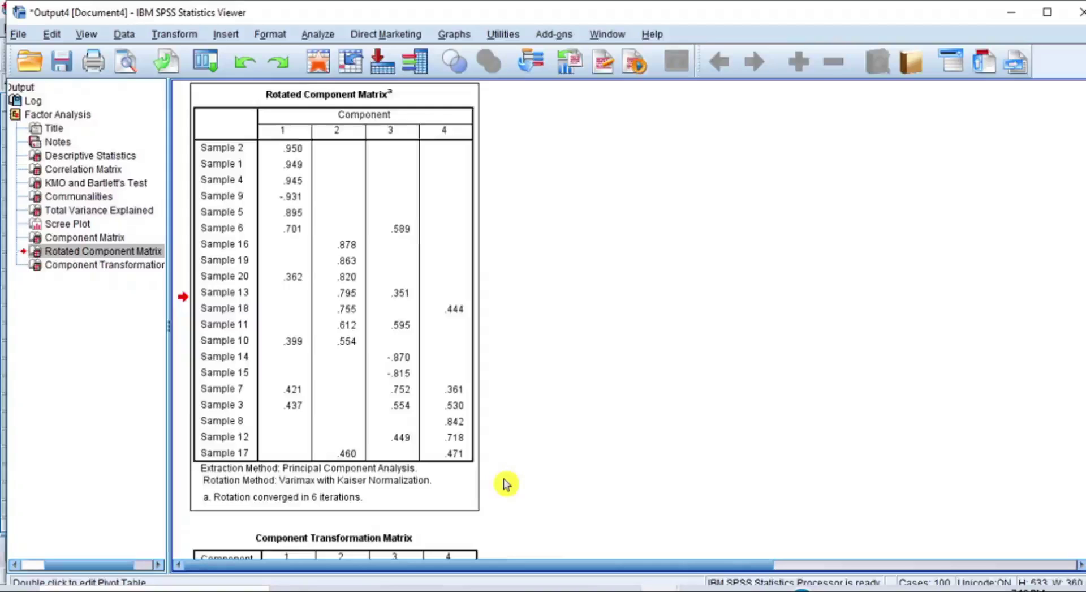
click(151, 250)
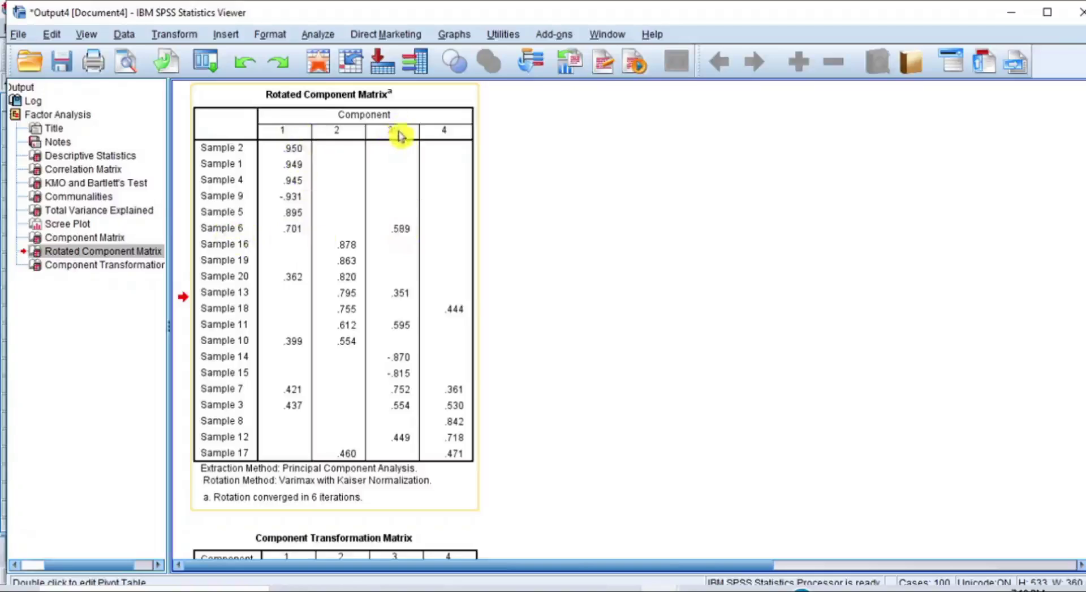
click(529, 238)
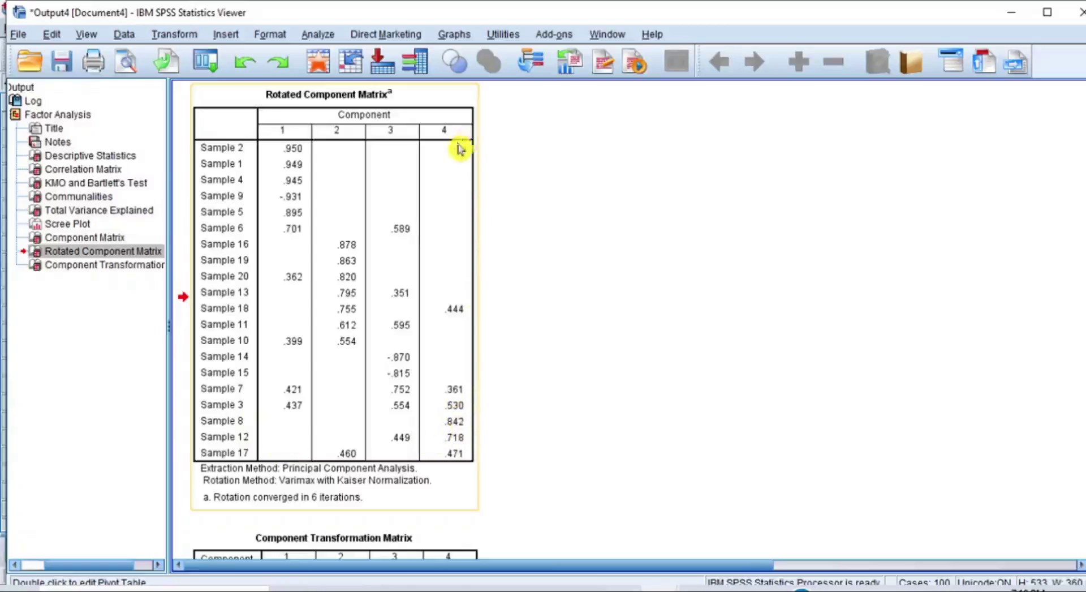
click(500, 477)
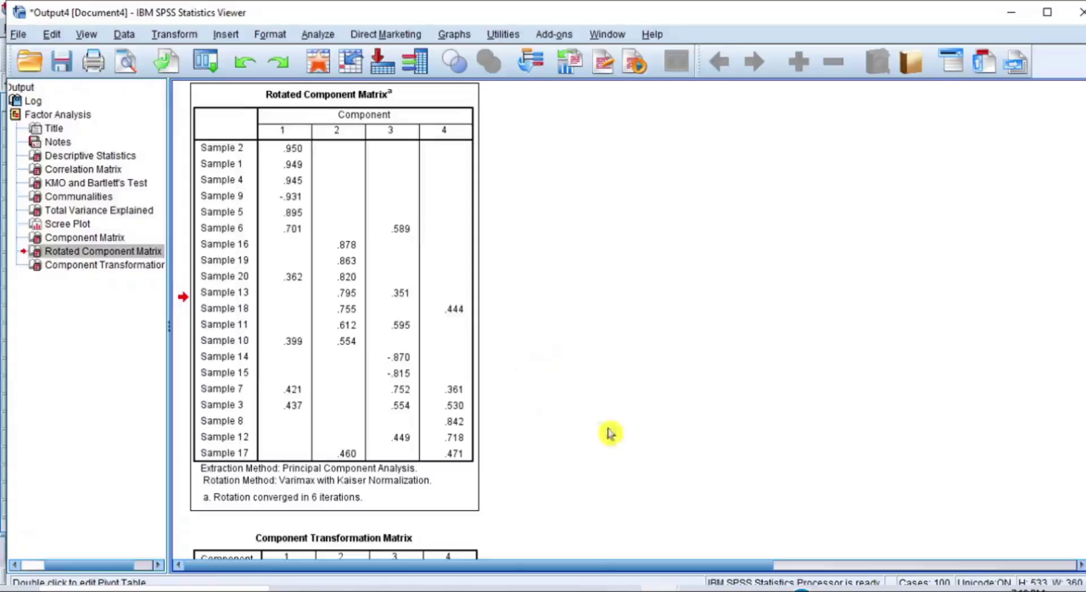
Switch to the Data Editor, review the saved factor score variables FAC1_1 to FAC4_1, and return to the factor analysis output.
mouse_move(679, 588)
click(625, 546)
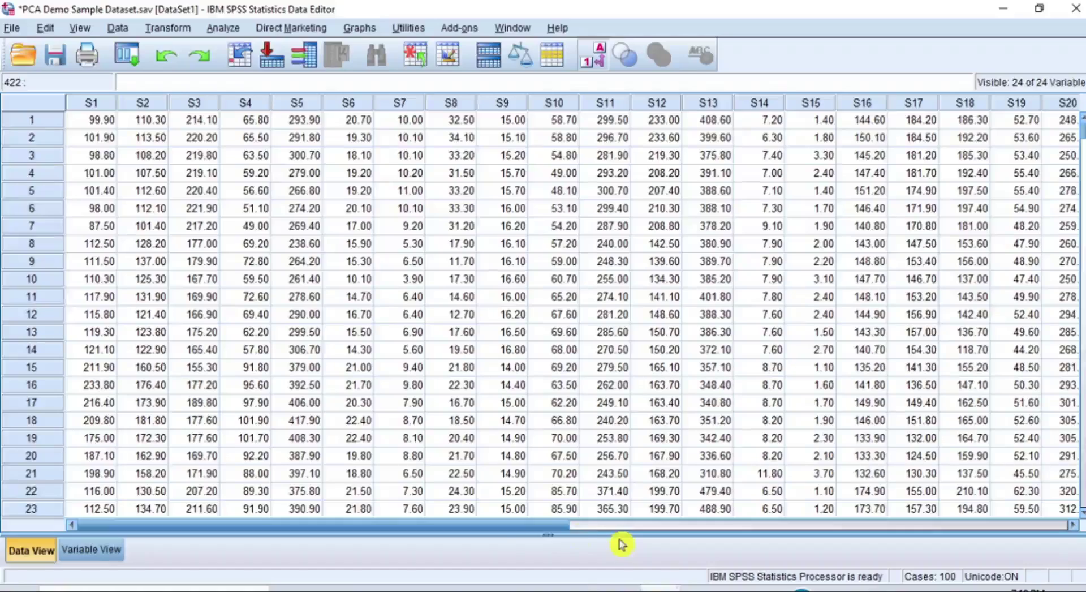
drag(461, 531, 800, 548)
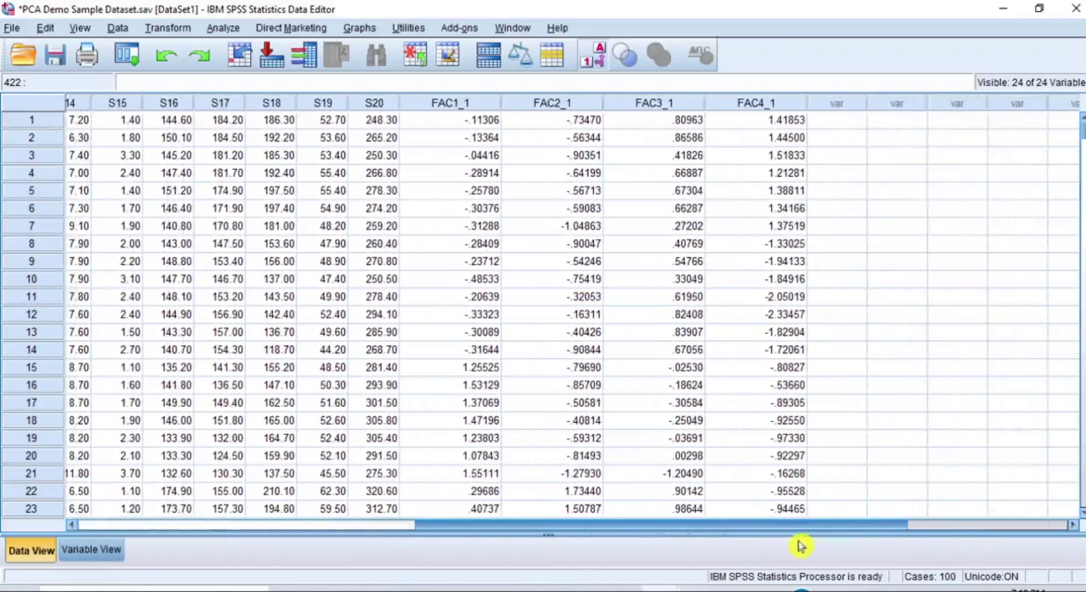
click(478, 105)
click(572, 102)
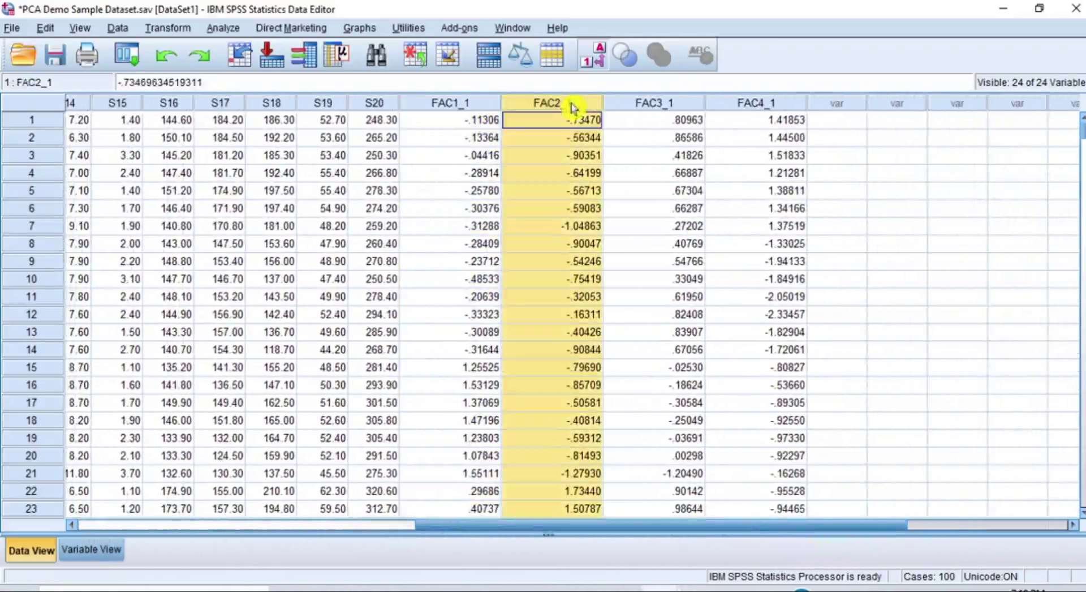
click(681, 104)
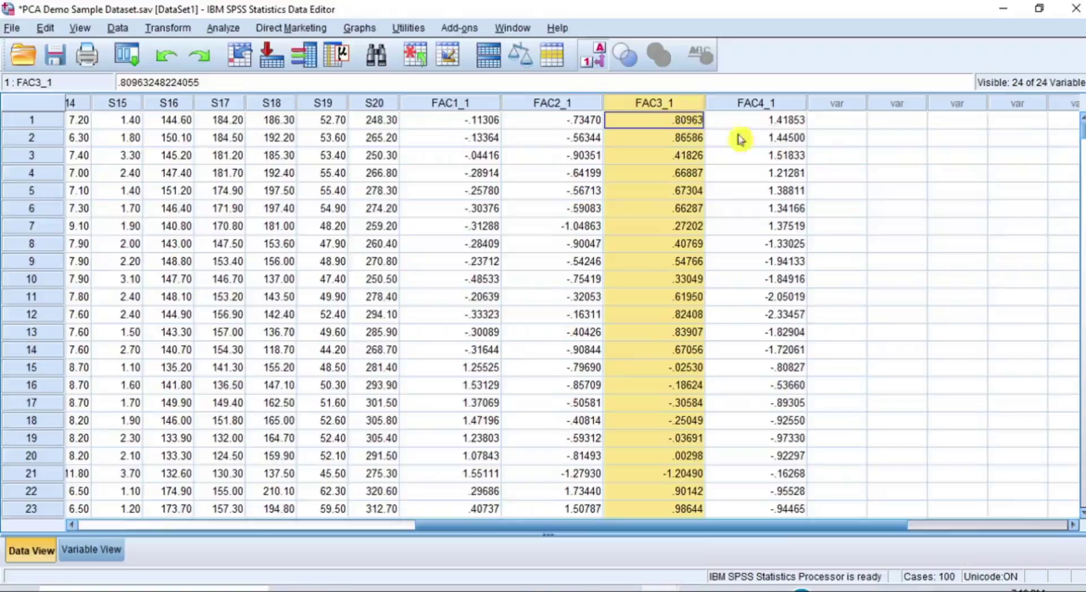
click(782, 105)
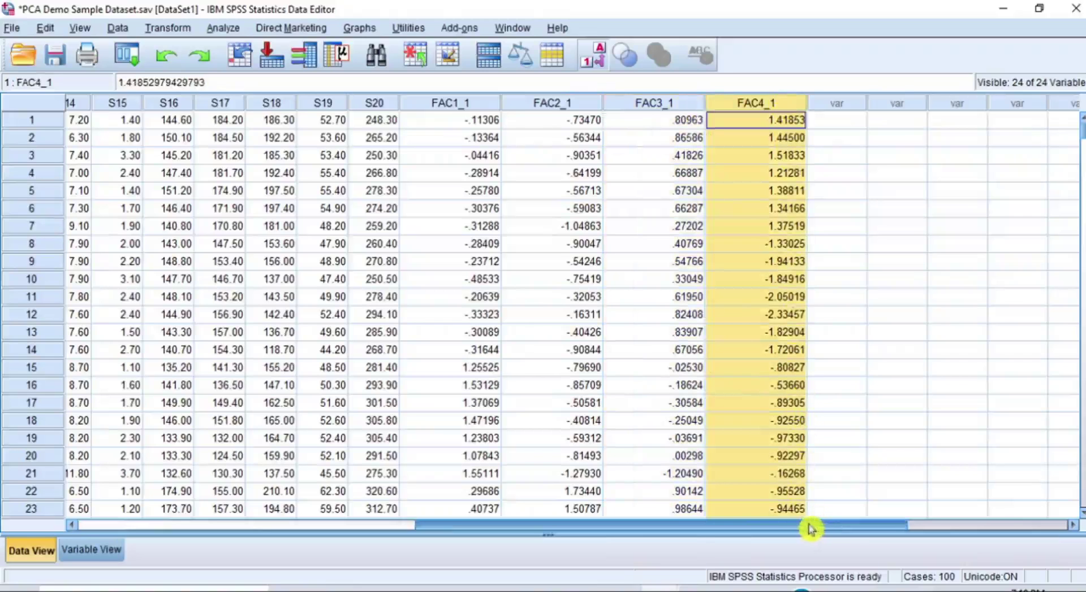
mouse_move(1081, 134)
mouse_down()
mouse_move(1067, 505)
mouse_move(1075, 125)
mouse_up()
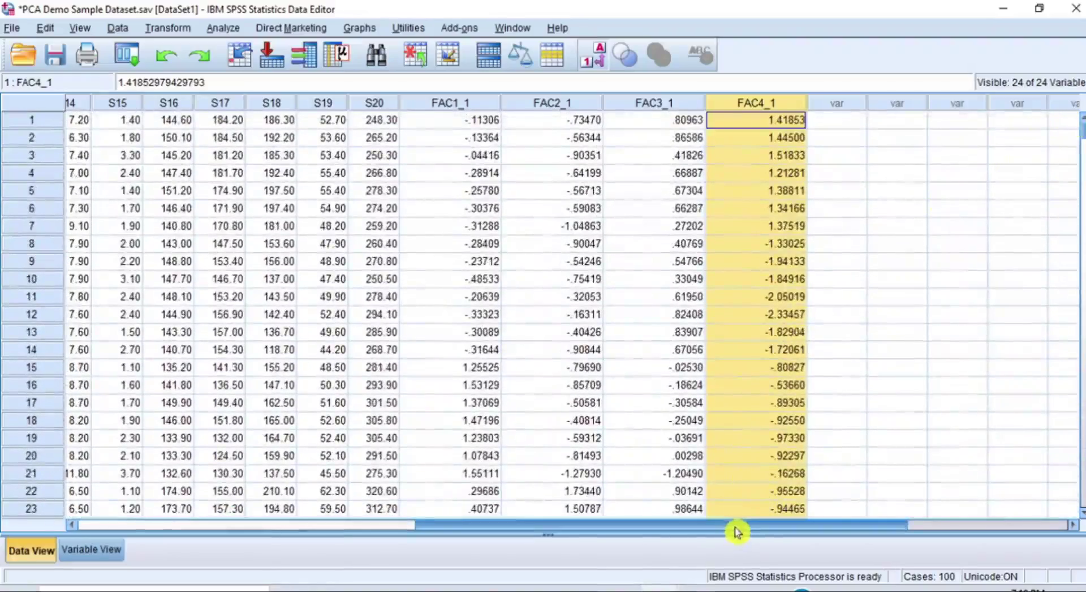
drag(737, 532, 719, 532)
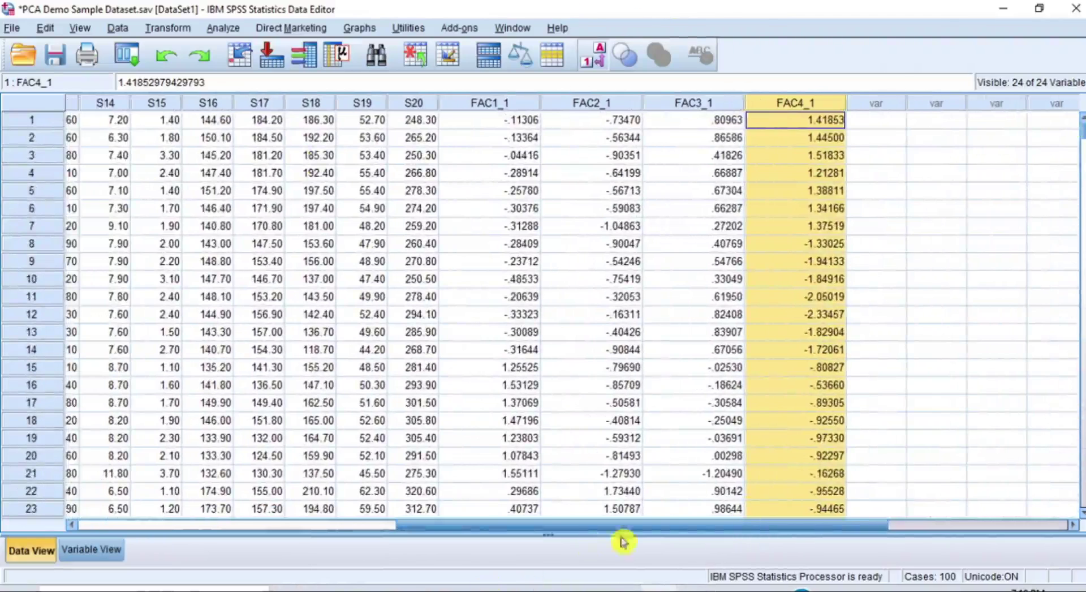
drag(672, 523, 711, 526)
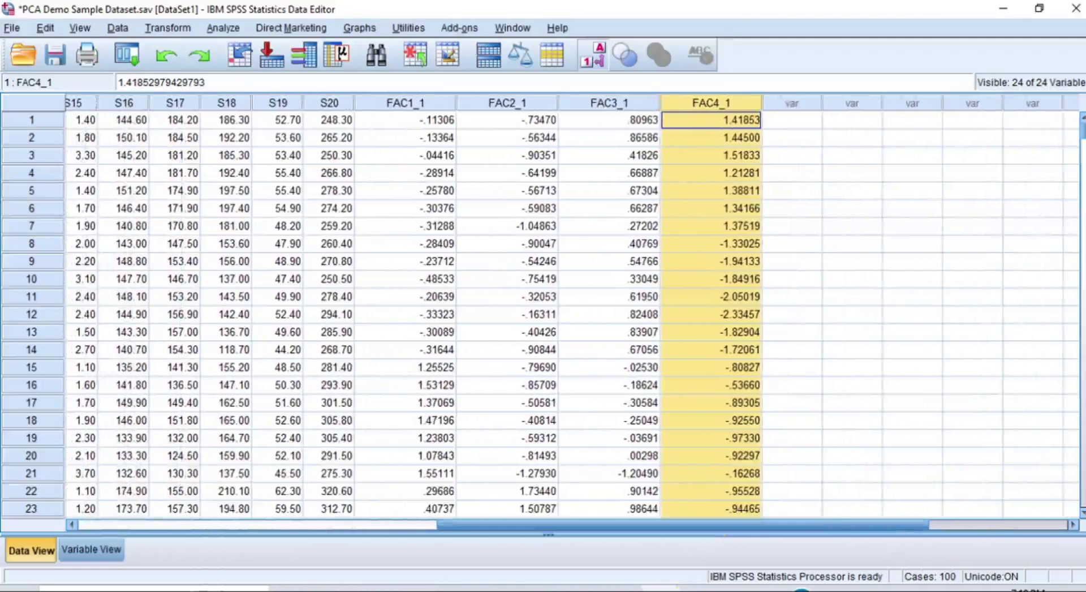
mouse_move(667, 580)
click(741, 541)
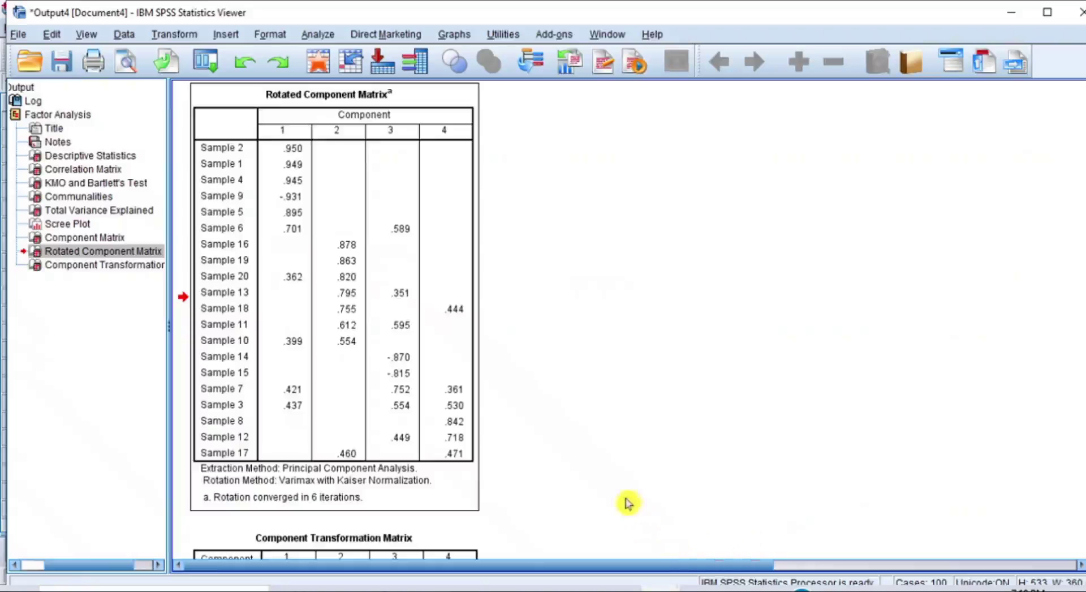